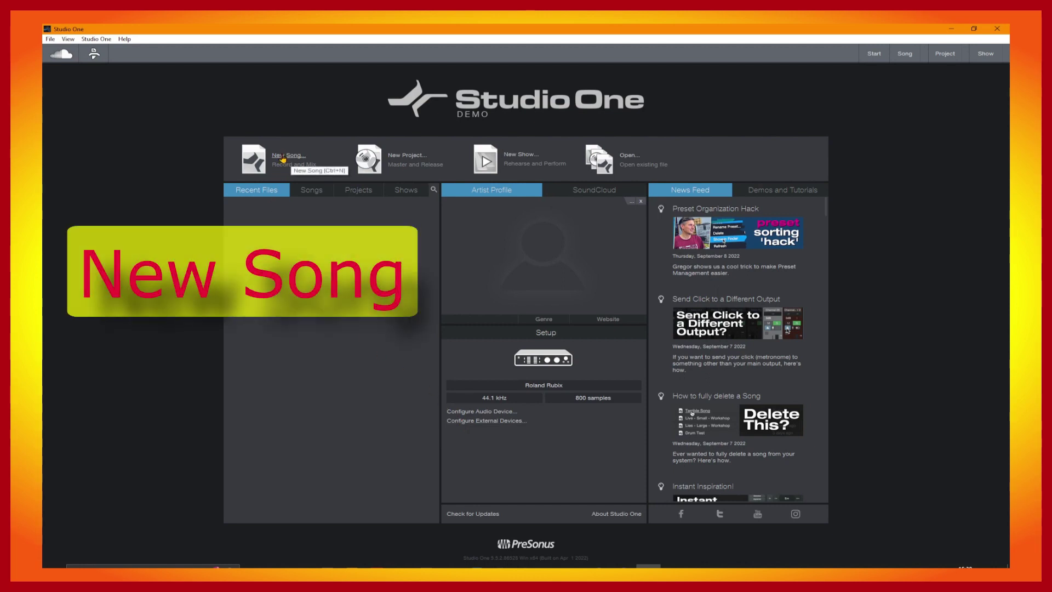
# Step: Create a new Empty Song titled 'CASIO CTX SONG' at 44.1 kHz, 120 BPM, 4/4
pyautogui.click(282, 159)
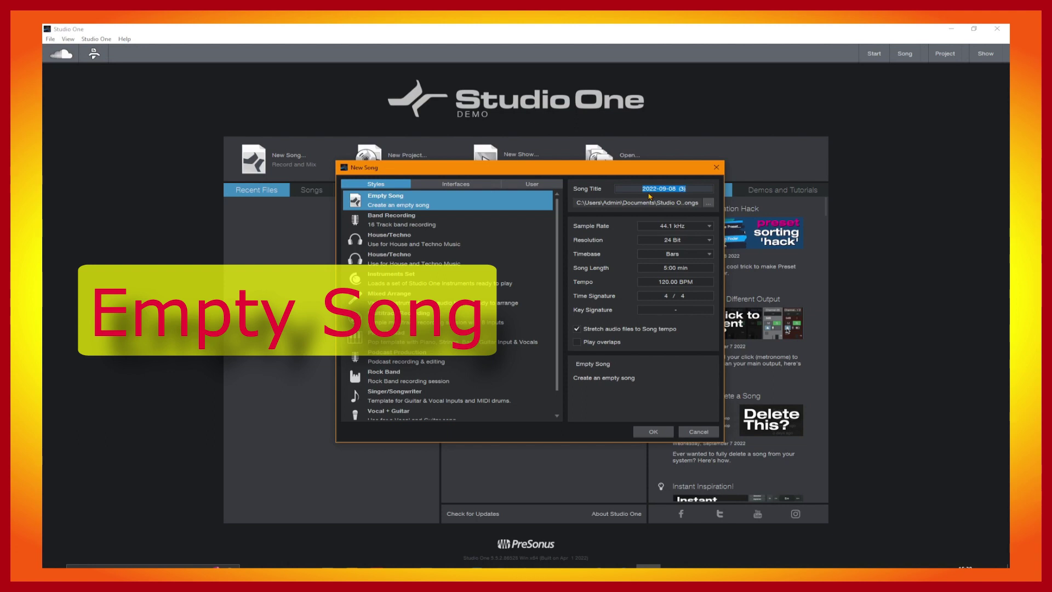
pyautogui.write('CASIO')
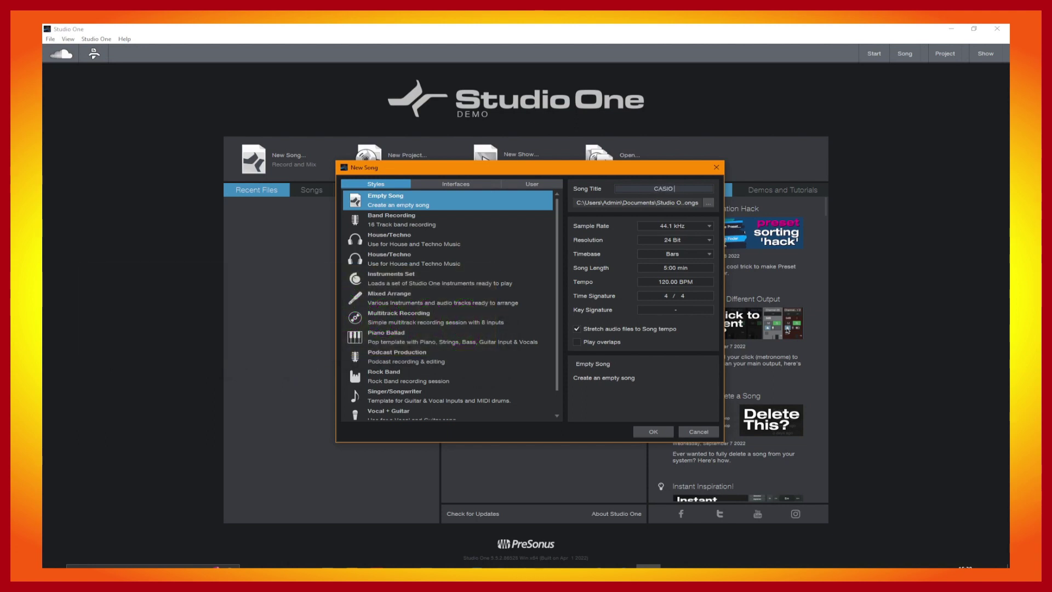
pyautogui.write(' CTX SONG')
pyautogui.click(650, 433)
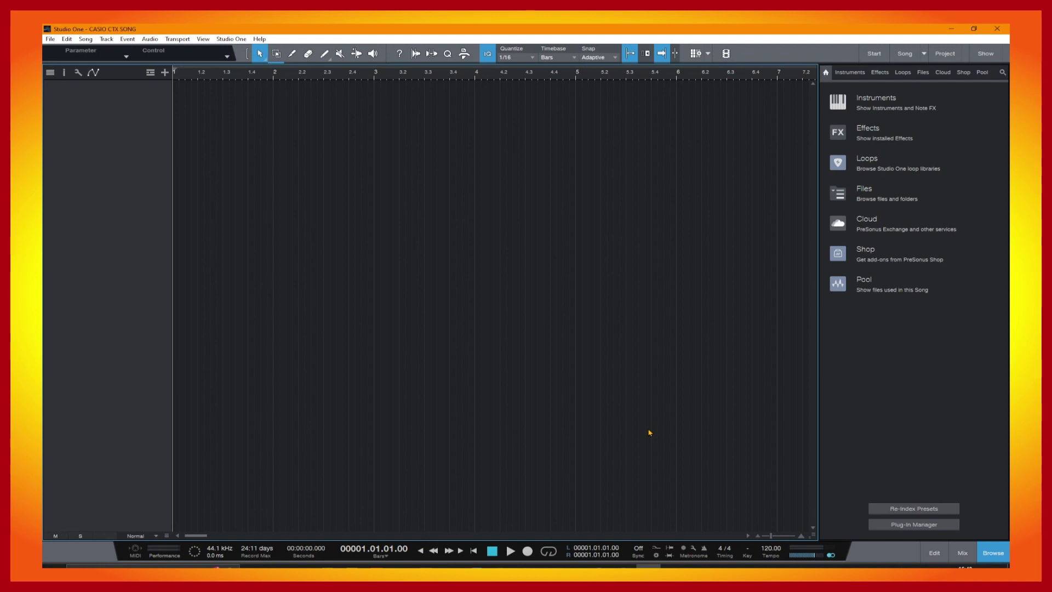
# Step: From Options > External Devices, begin adding a New Keyboard device
pyautogui.click(227, 39)
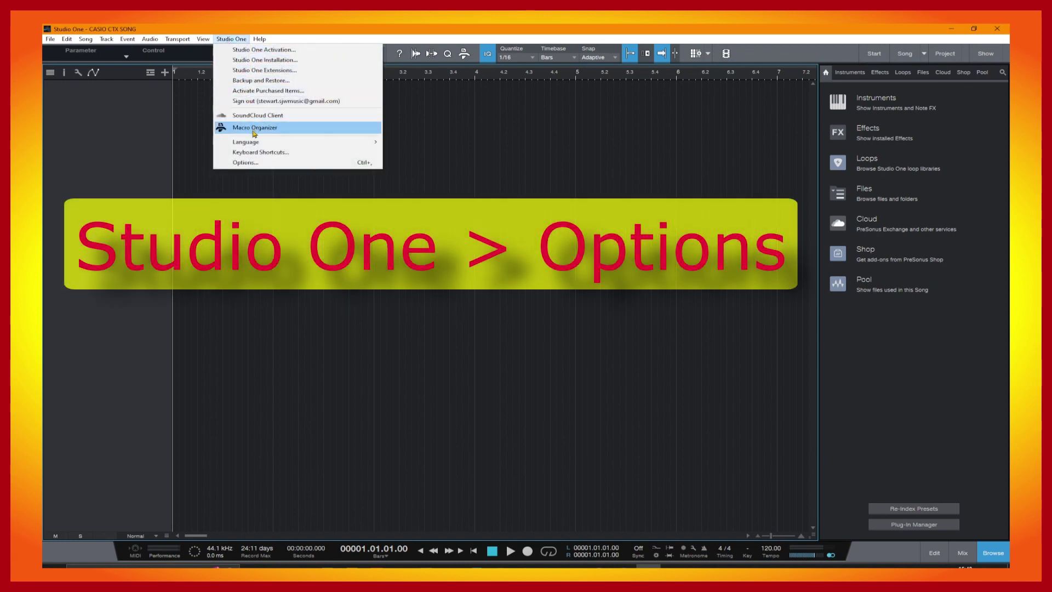
pyautogui.click(245, 163)
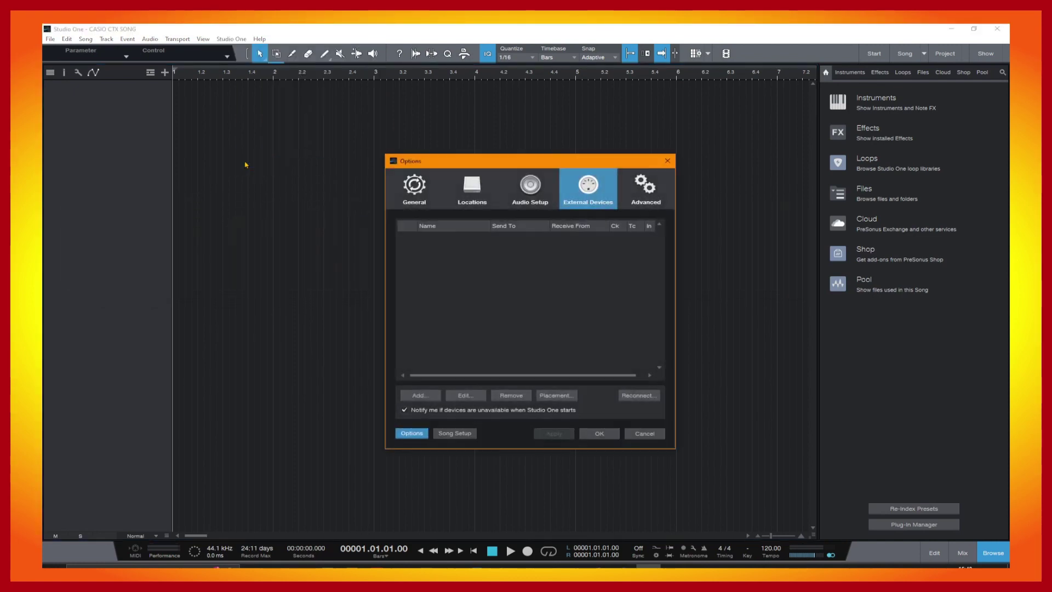
pyautogui.click(420, 395)
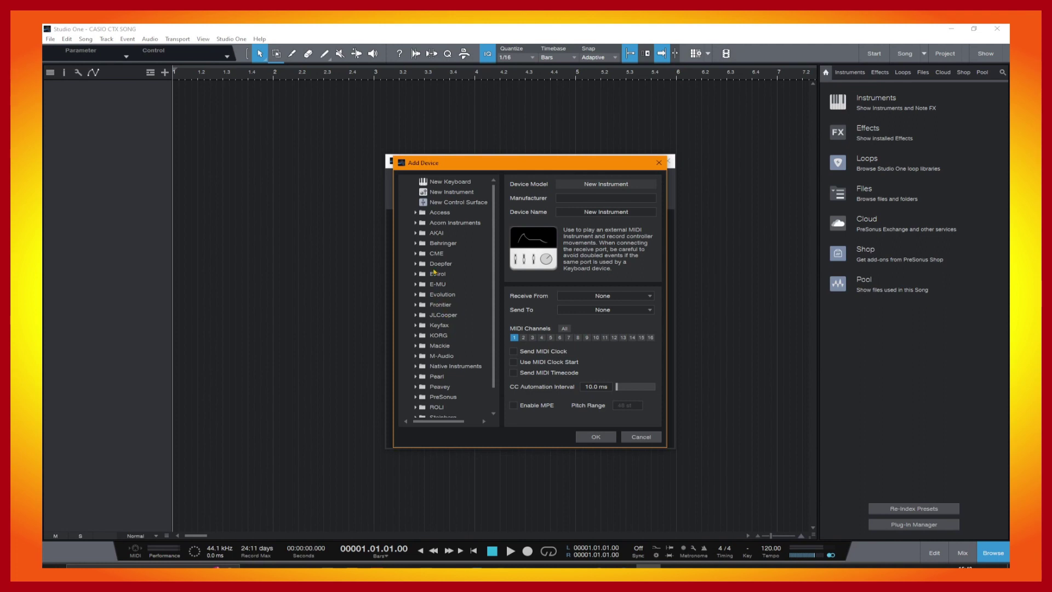
pyautogui.click(448, 184)
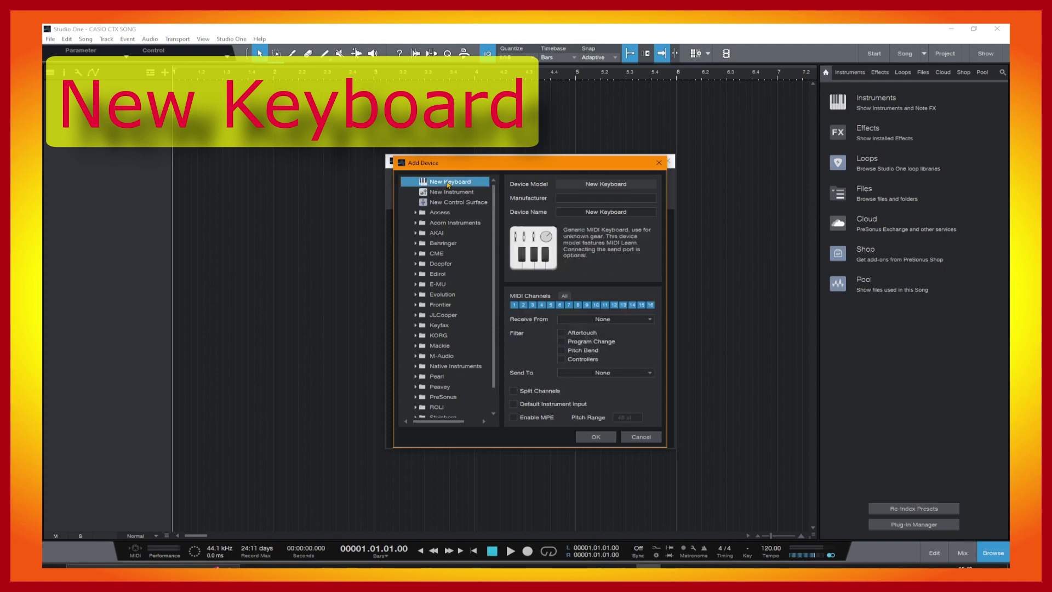
# Step: Add the keyboard as CASIO 'CTX RECEIVE', receiving from CASIO USB-MIDI with Split Channels enabled
pyautogui.click(594, 200)
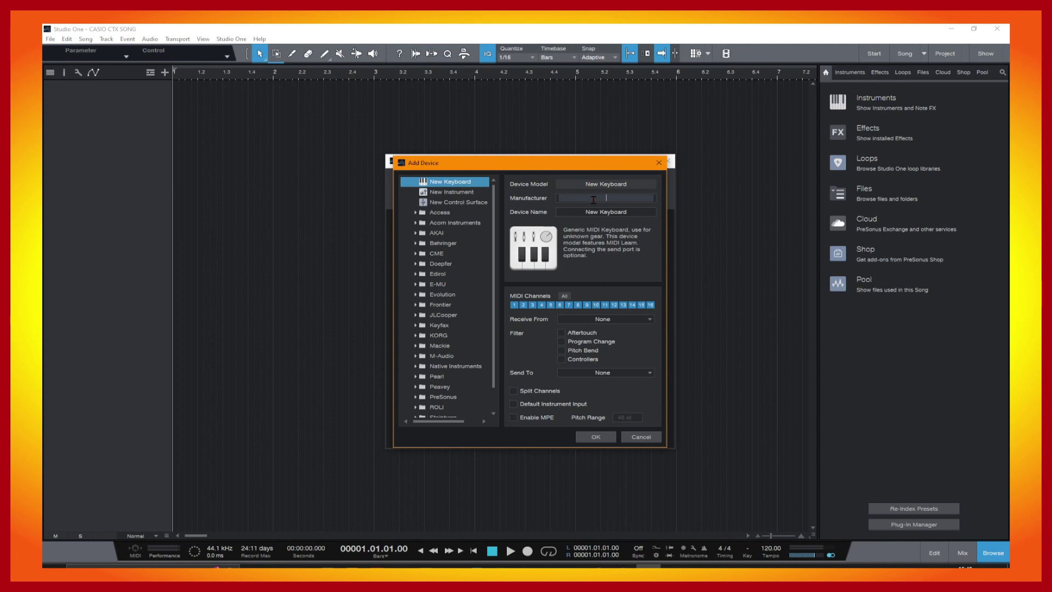
pyautogui.write('CASIO')
pyautogui.click(601, 213)
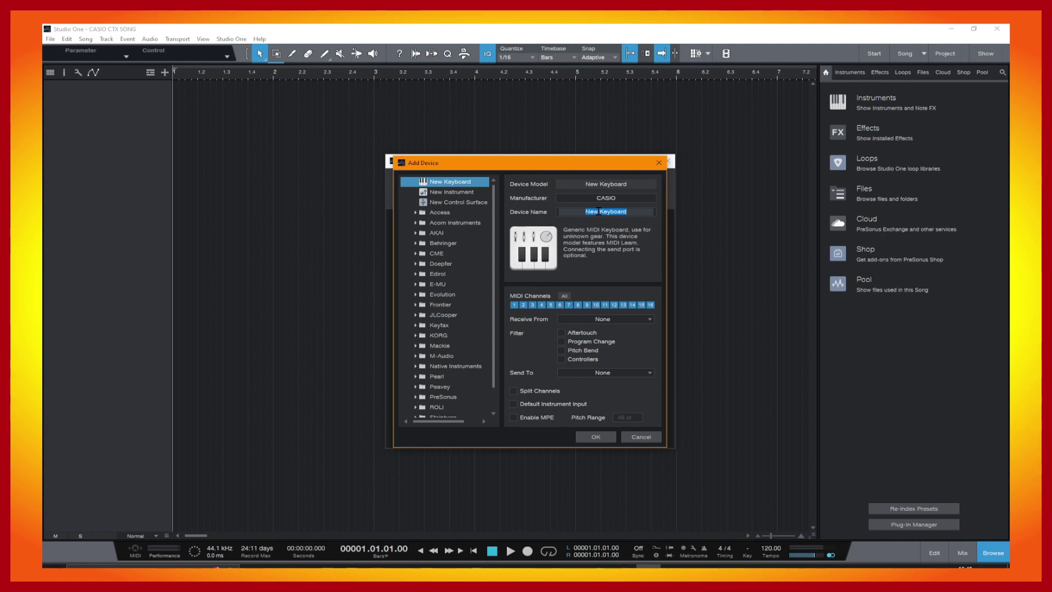
pyautogui.write('CTX')
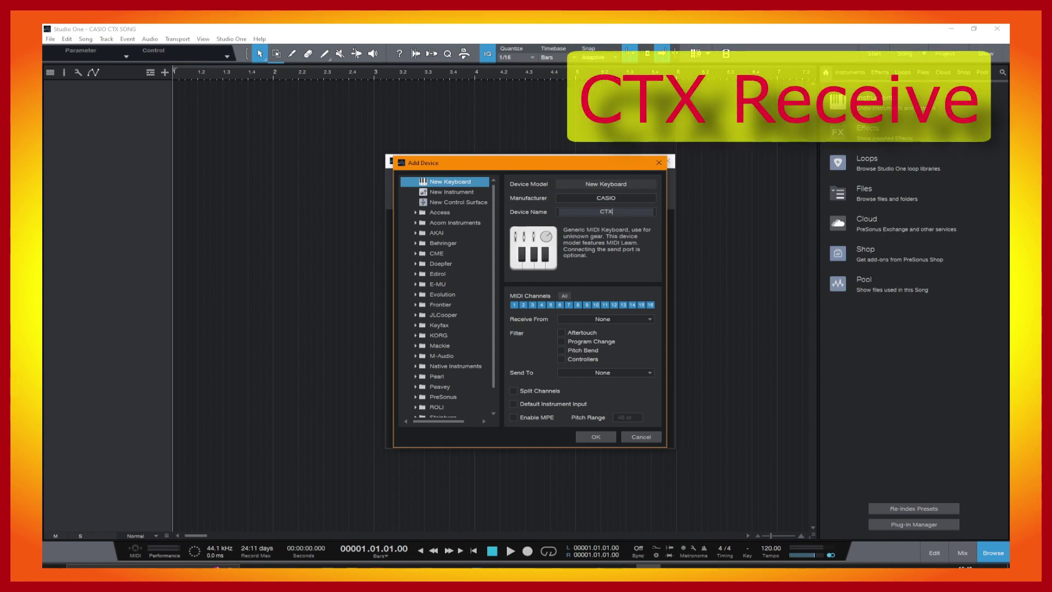
pyautogui.write(' RECEIVE')
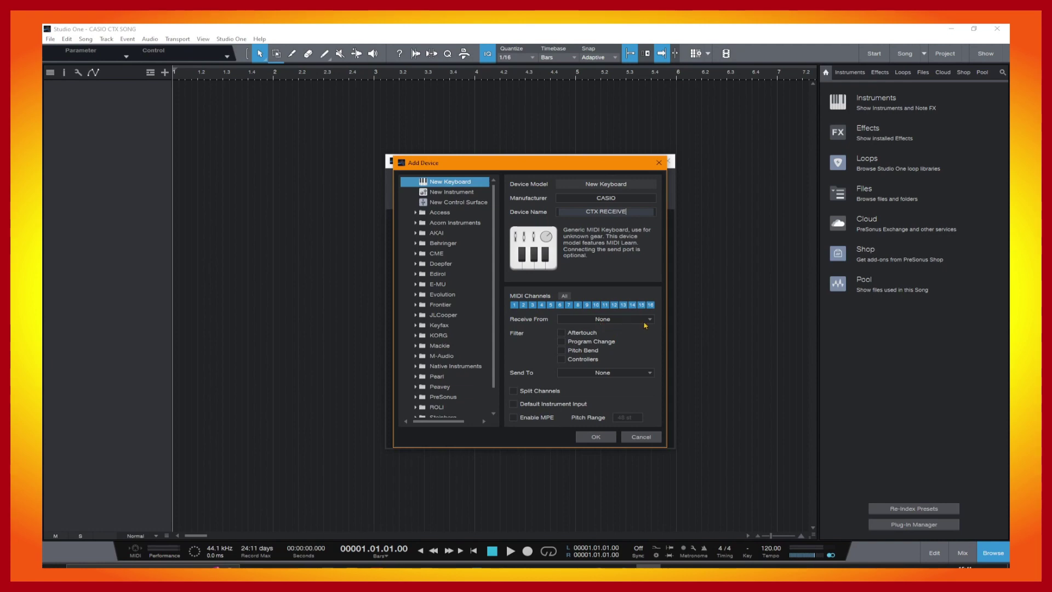
pyautogui.click(644, 321)
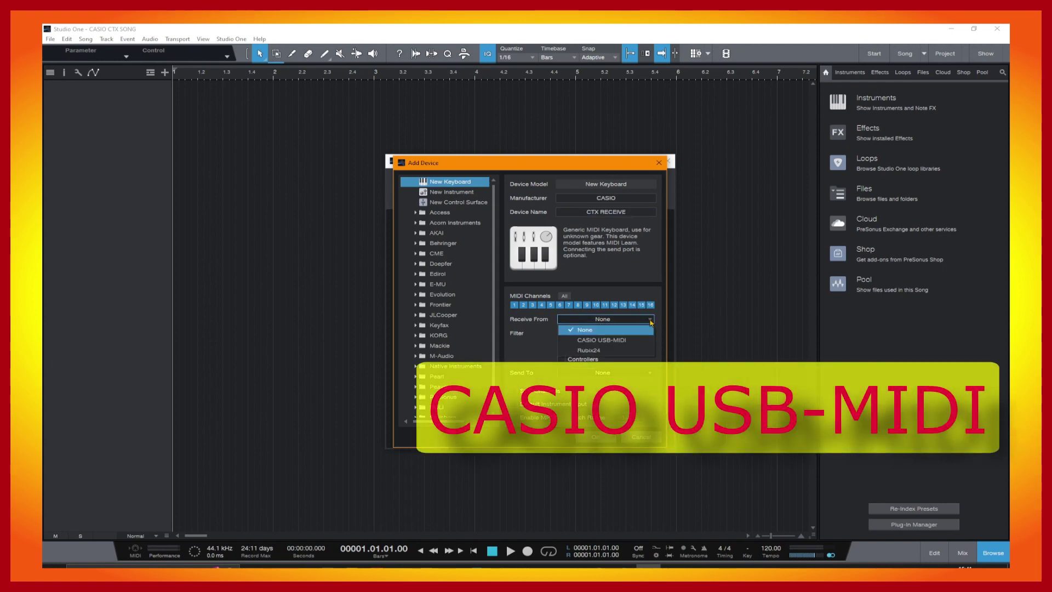
pyautogui.click(603, 341)
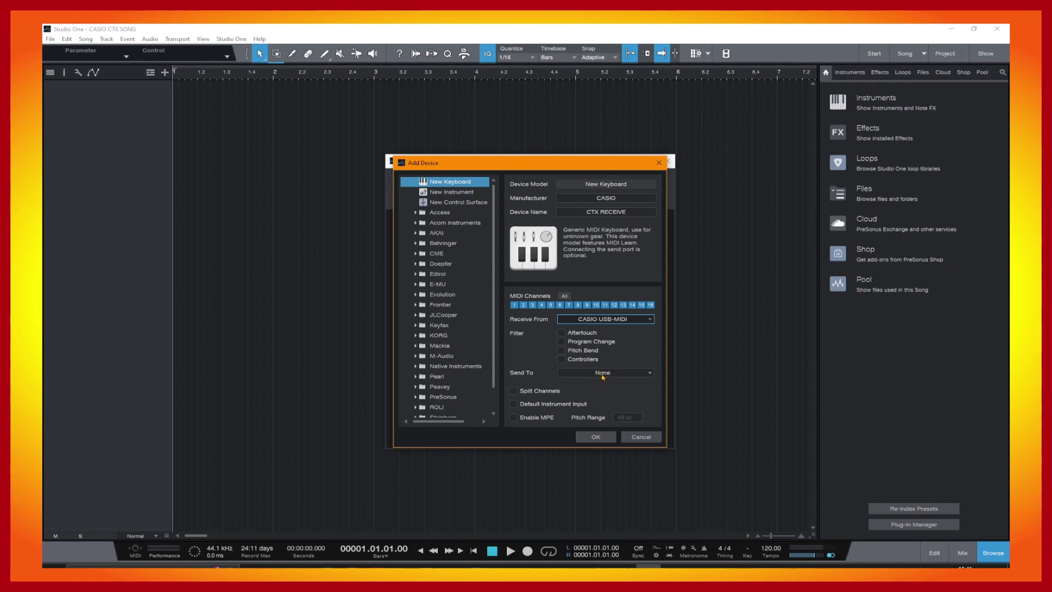
pyautogui.click(514, 391)
pyautogui.click(591, 437)
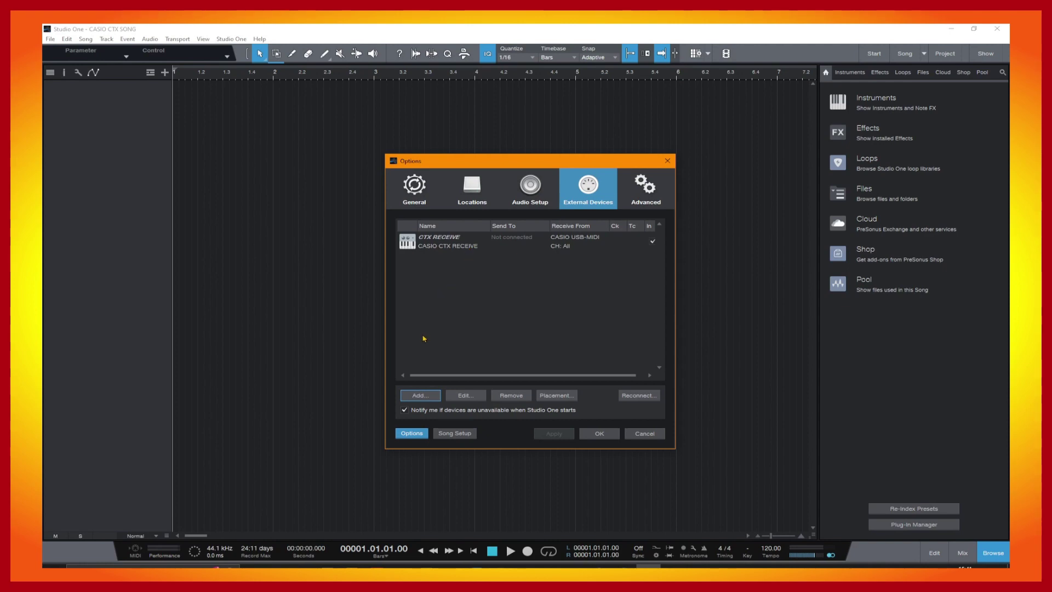
# Step: Add a New Instrument, CASIO 'CTX SEND', sending to CASIO USB-MIDI on all 16 channels
pyautogui.click(421, 396)
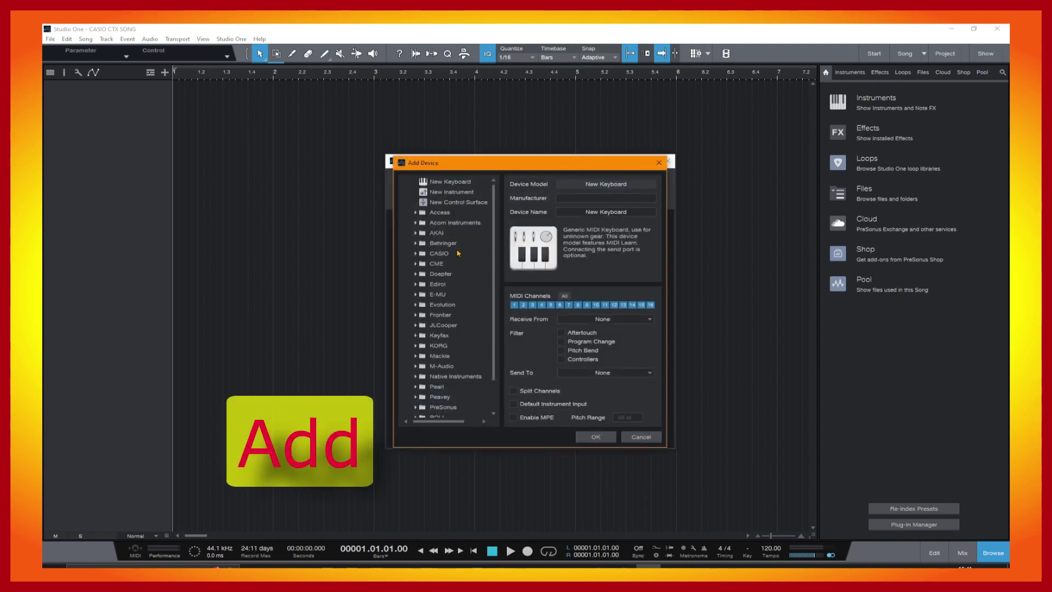
pyautogui.click(448, 192)
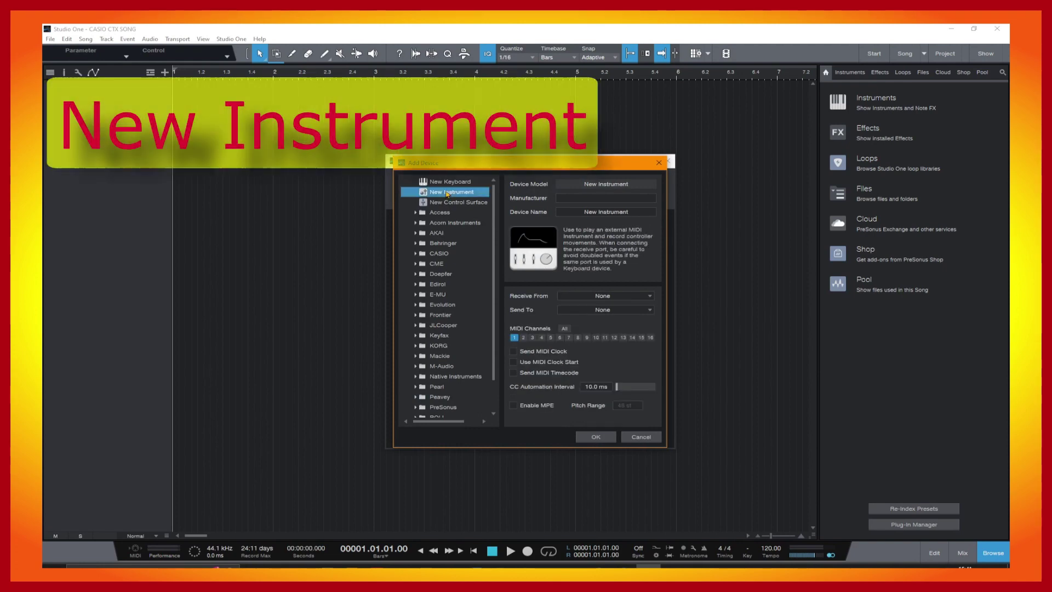
pyautogui.click(587, 198)
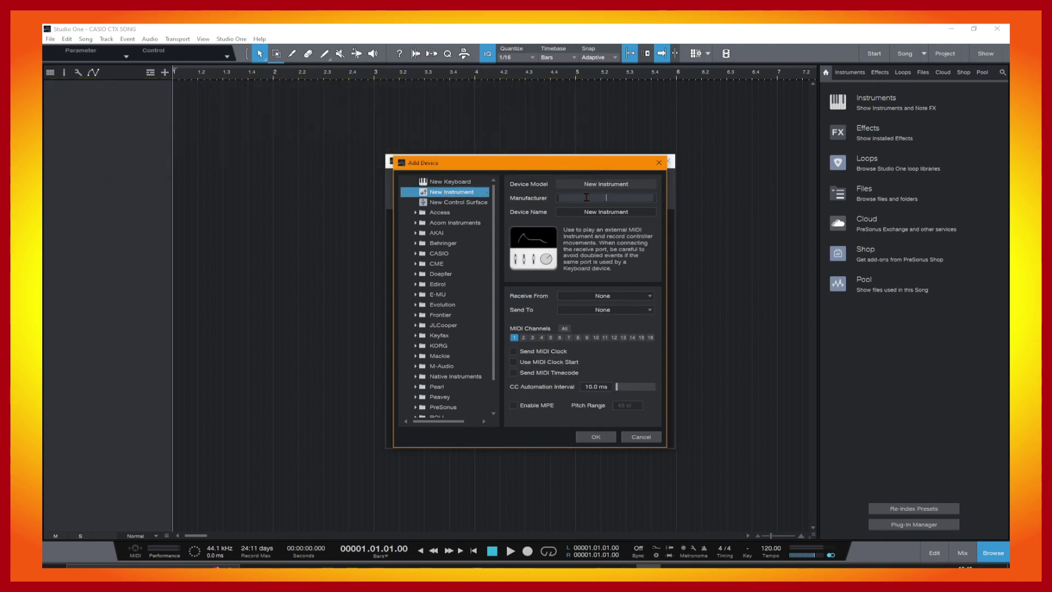
pyautogui.write('CASIO')
pyautogui.click(606, 212)
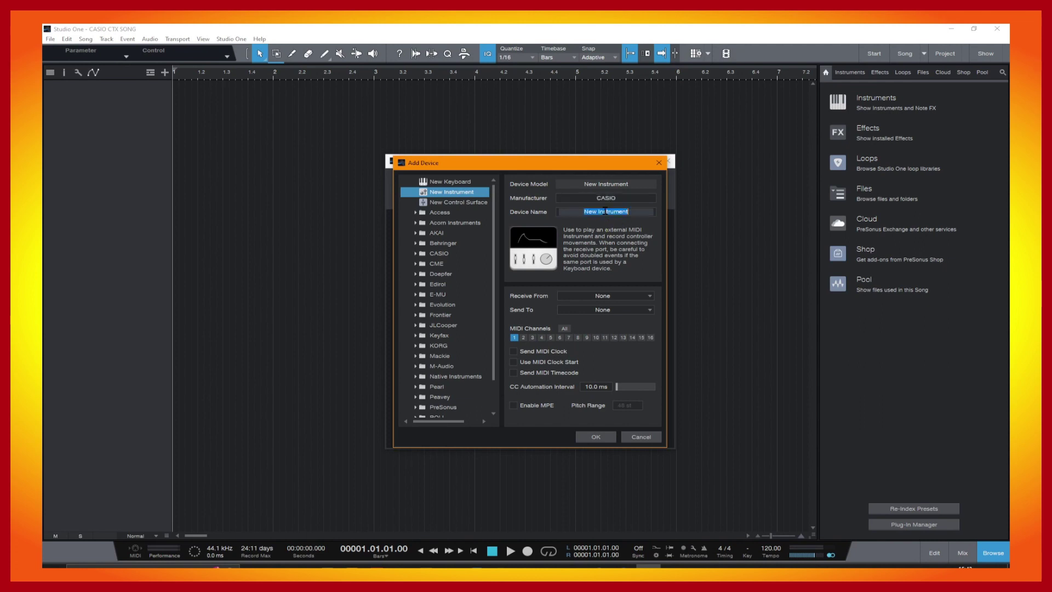
pyautogui.write('CT')
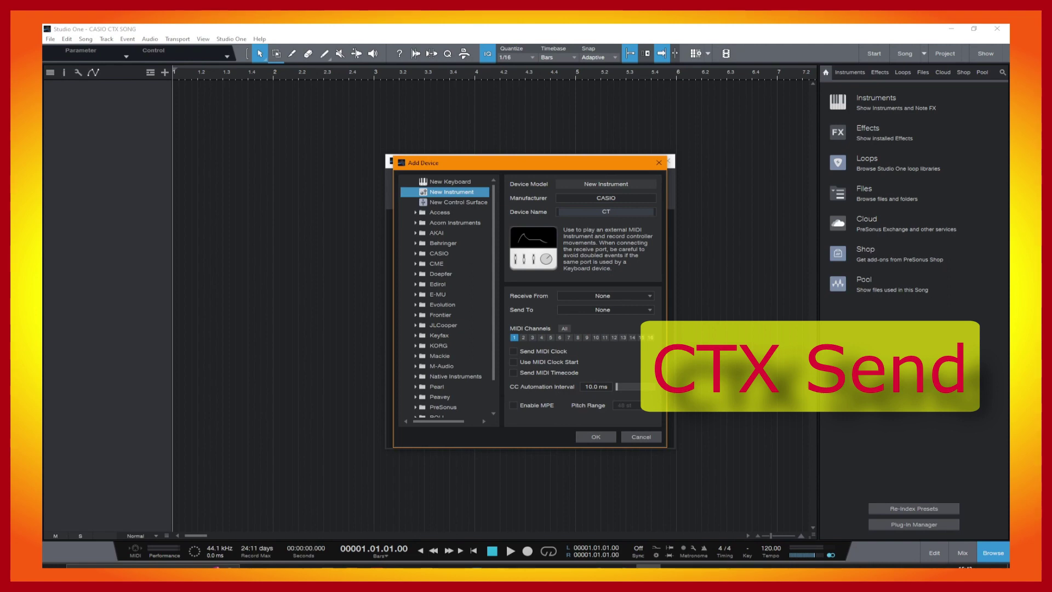
pyautogui.write('X SEND')
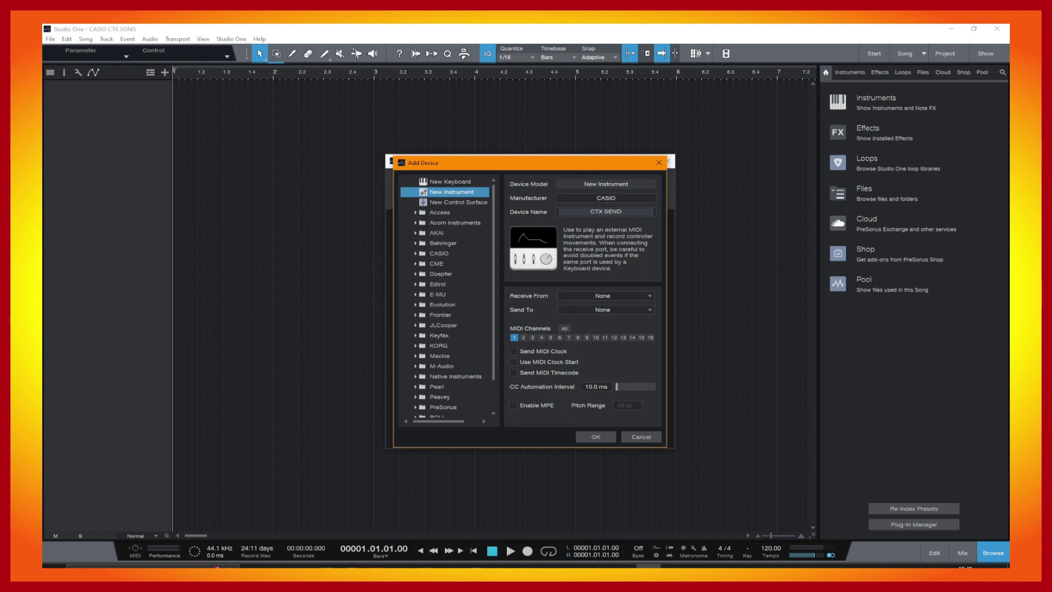
pyautogui.click(592, 312)
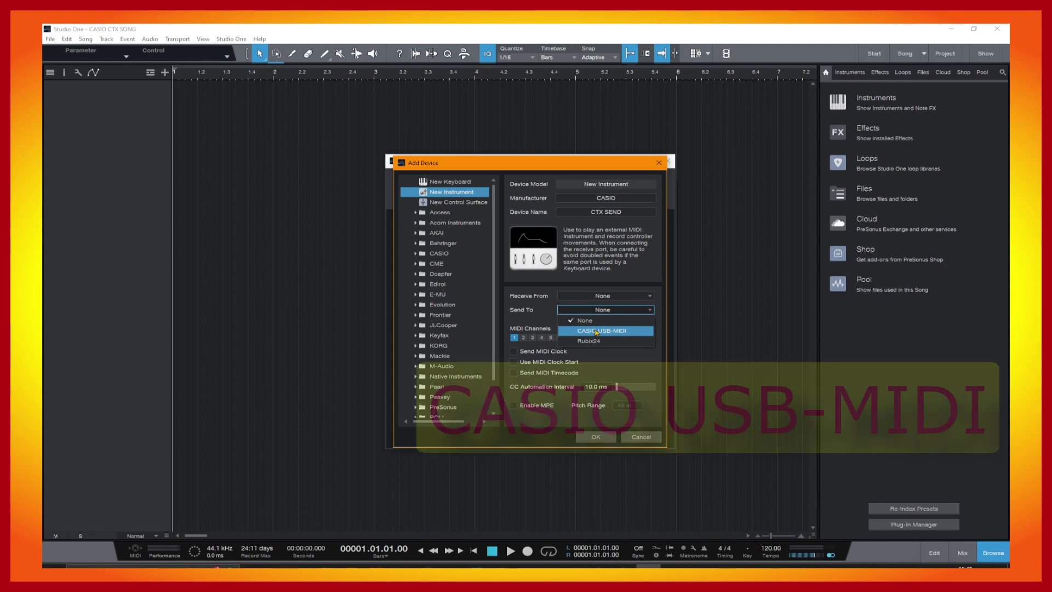
pyautogui.click(597, 331)
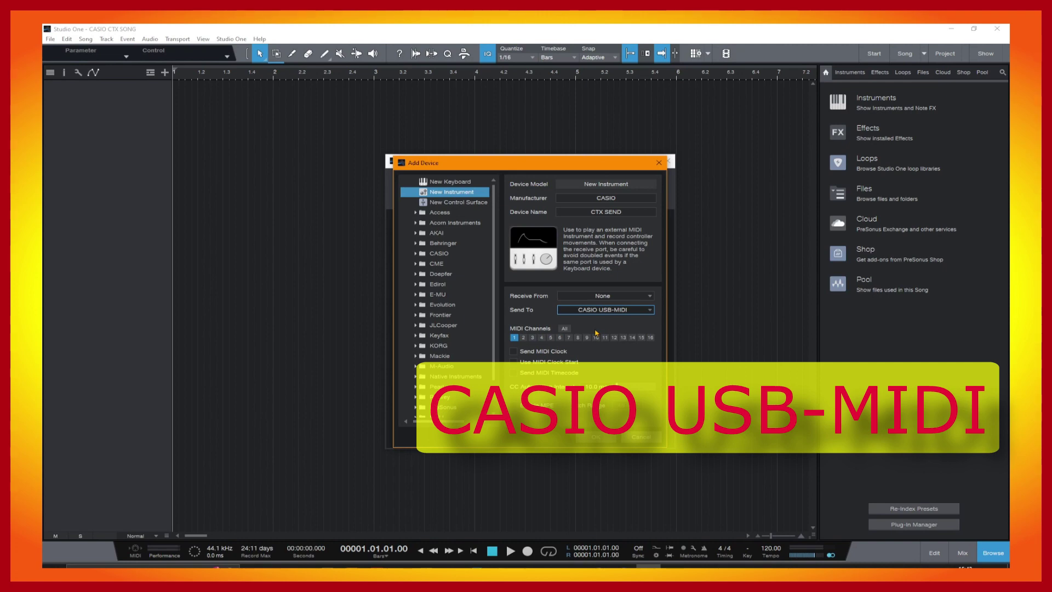
pyautogui.click(565, 330)
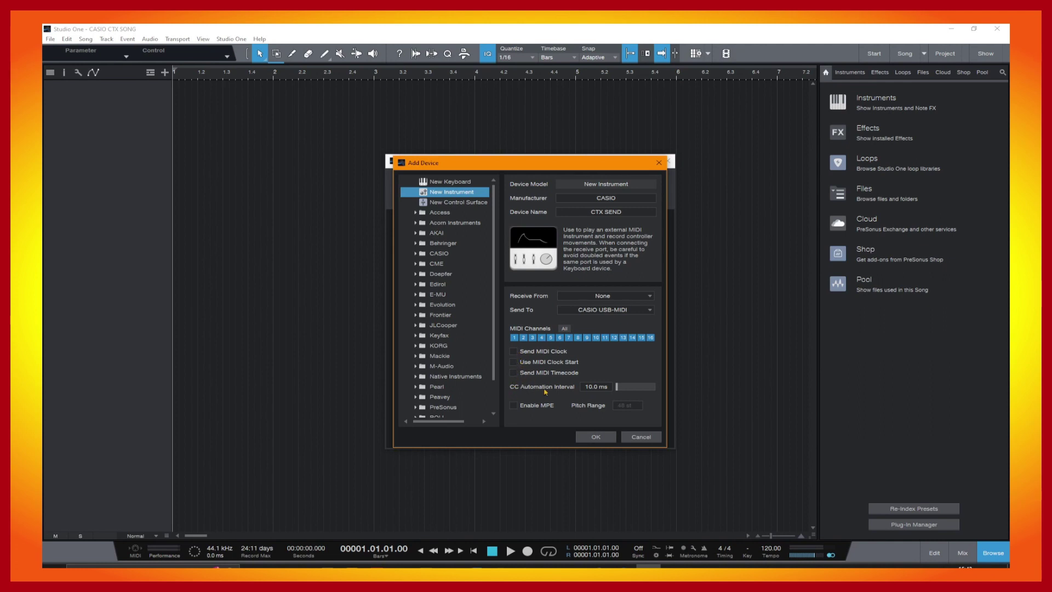
pyautogui.click(596, 437)
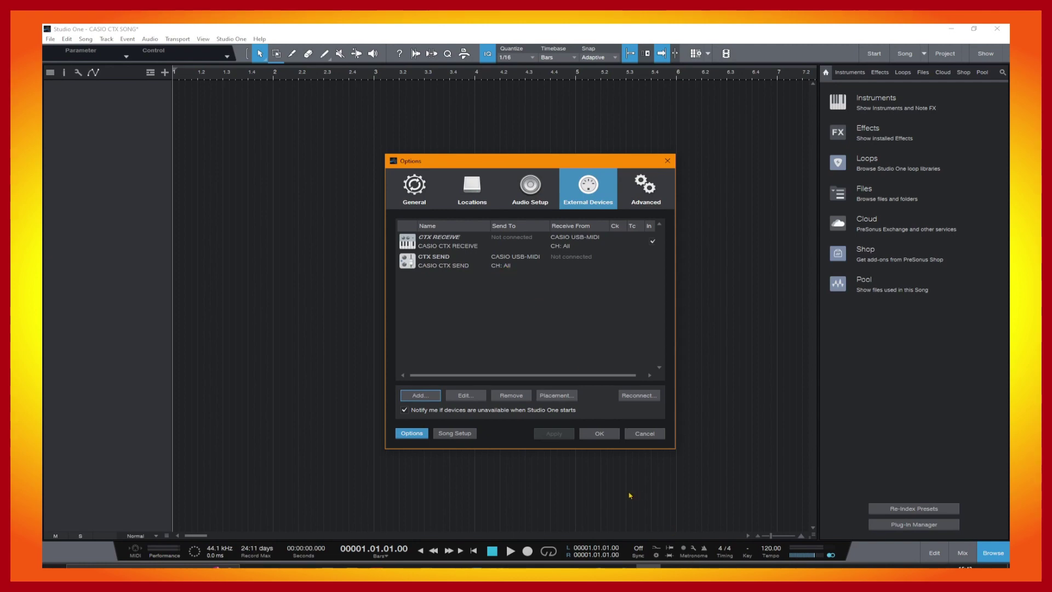
# Step: Close Options and drag CTX SEND from External Instruments onto a new instrument track
pyautogui.click(599, 434)
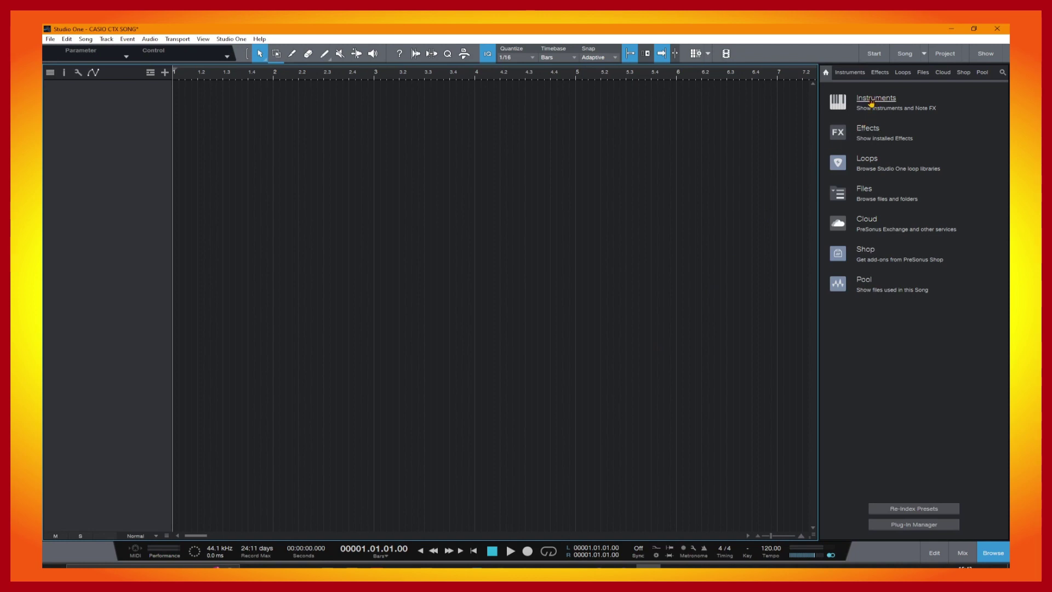
pyautogui.click(872, 102)
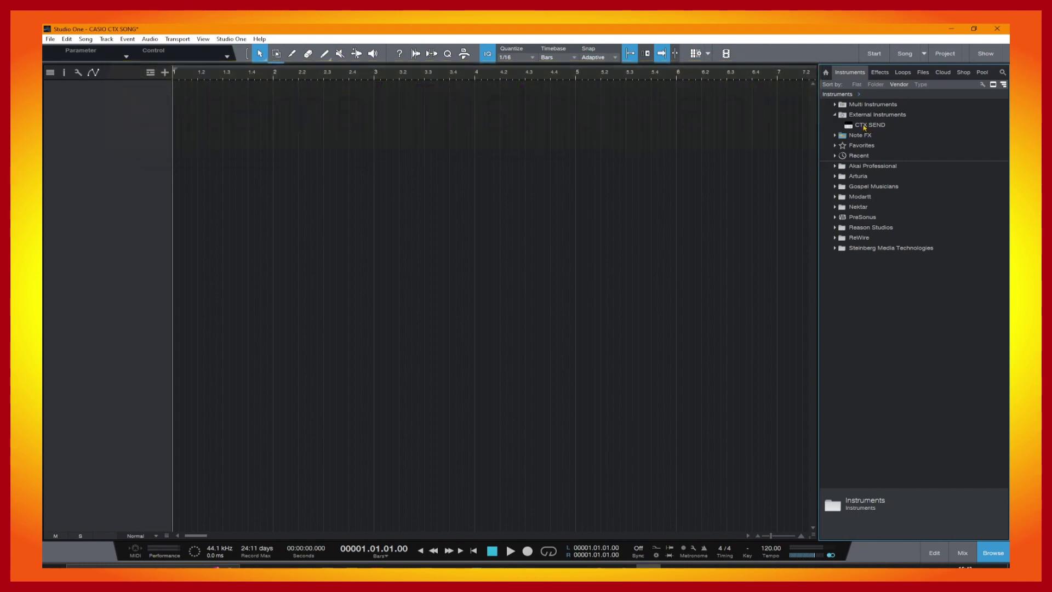
pyautogui.click(834, 115)
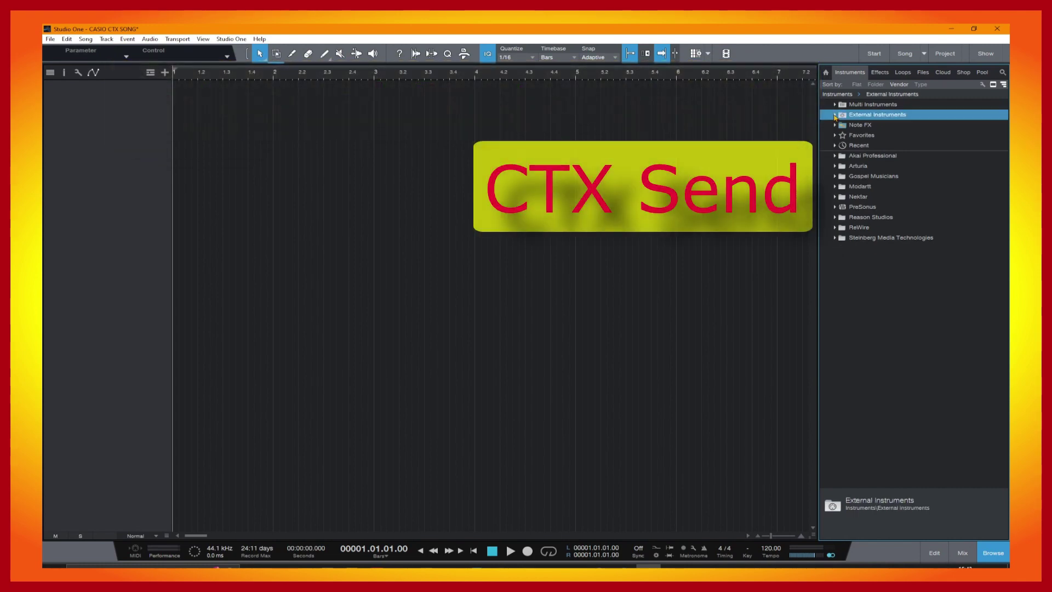
pyautogui.click(835, 114)
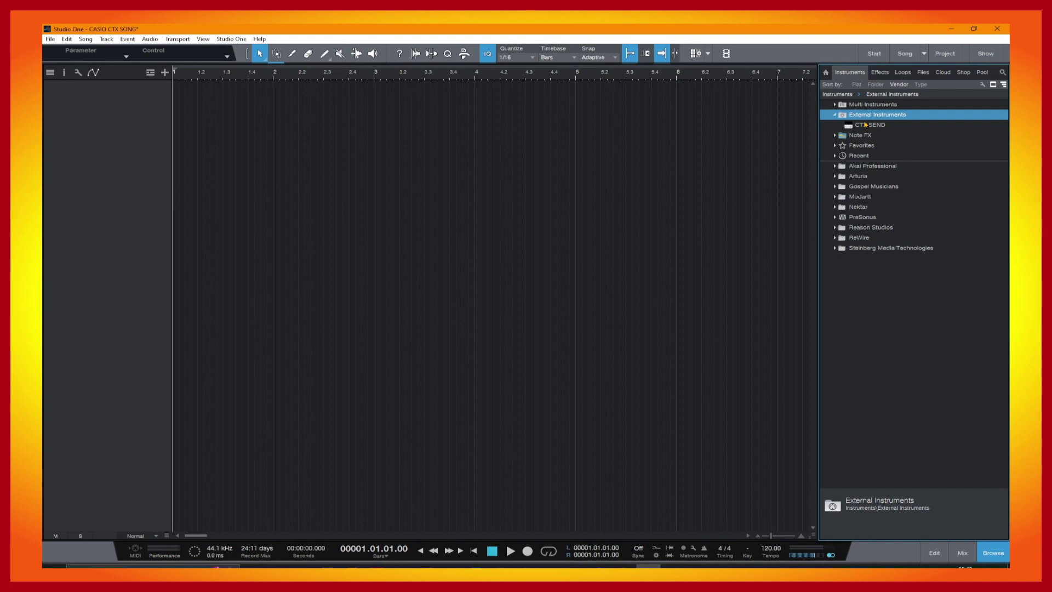
pyautogui.moveTo(866, 125); pyautogui.dragTo(585, 155)
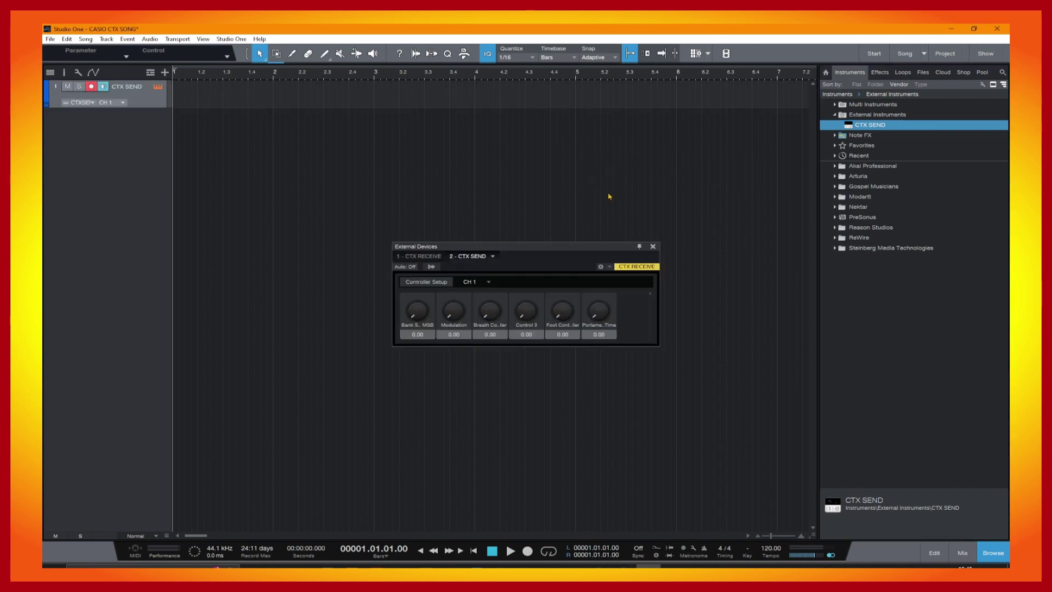
# Step: Close the CTX SEND external device editor window
pyautogui.click(653, 247)
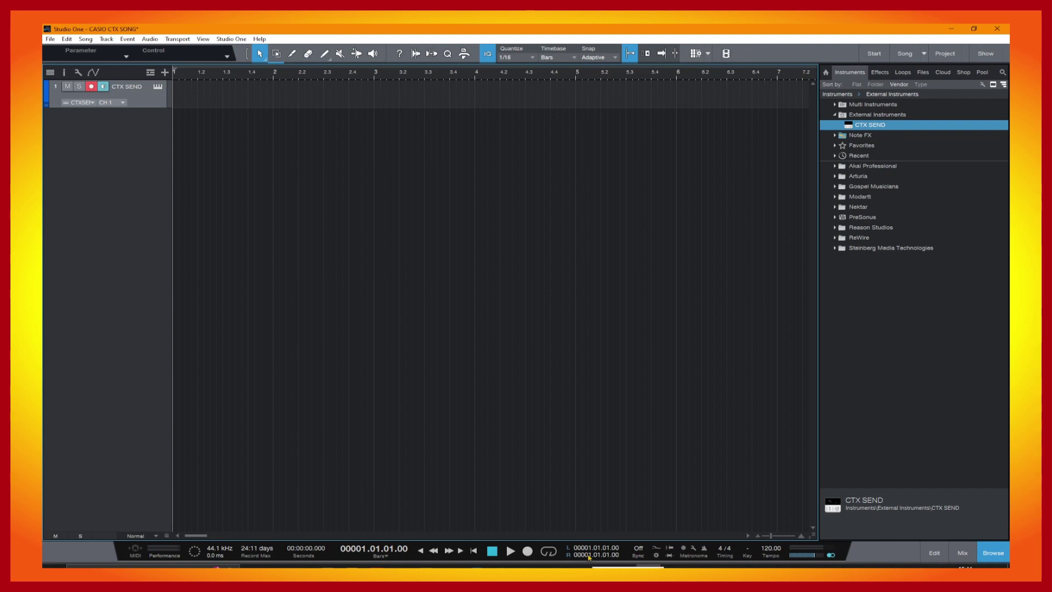
# Step: Set the loop end to bar 3 and enable looping over bars 1–3
pyautogui.scroll(1, 589, 558)
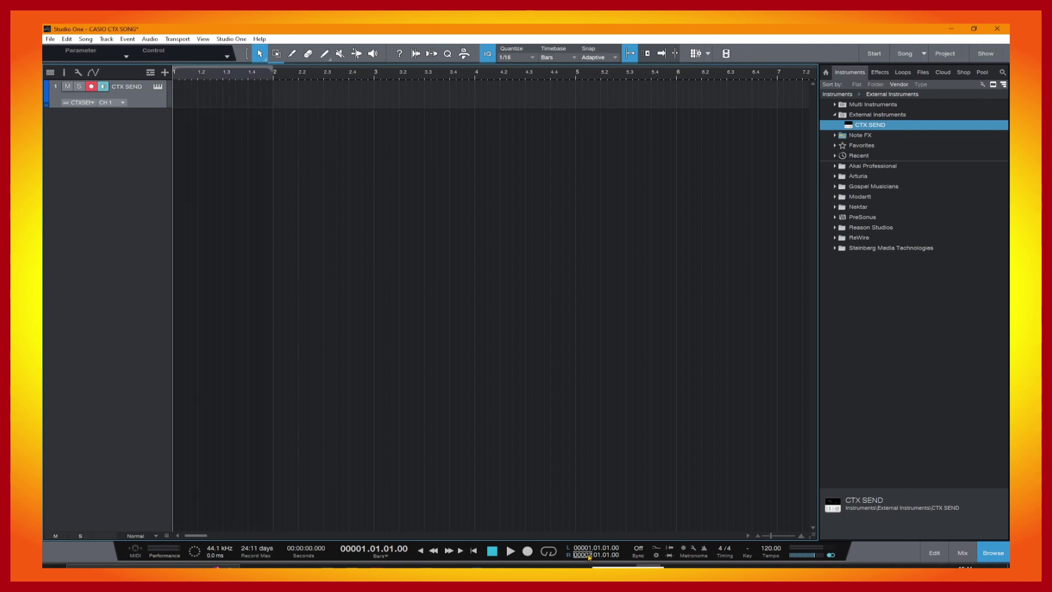
pyautogui.click(583, 554)
pyautogui.press('Return')
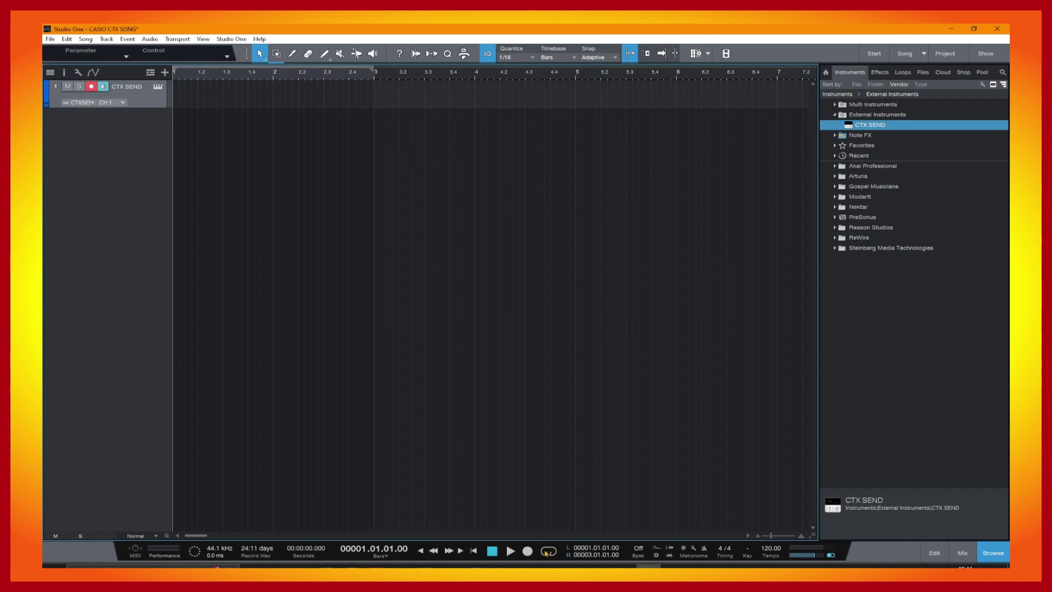
pyautogui.click(547, 552)
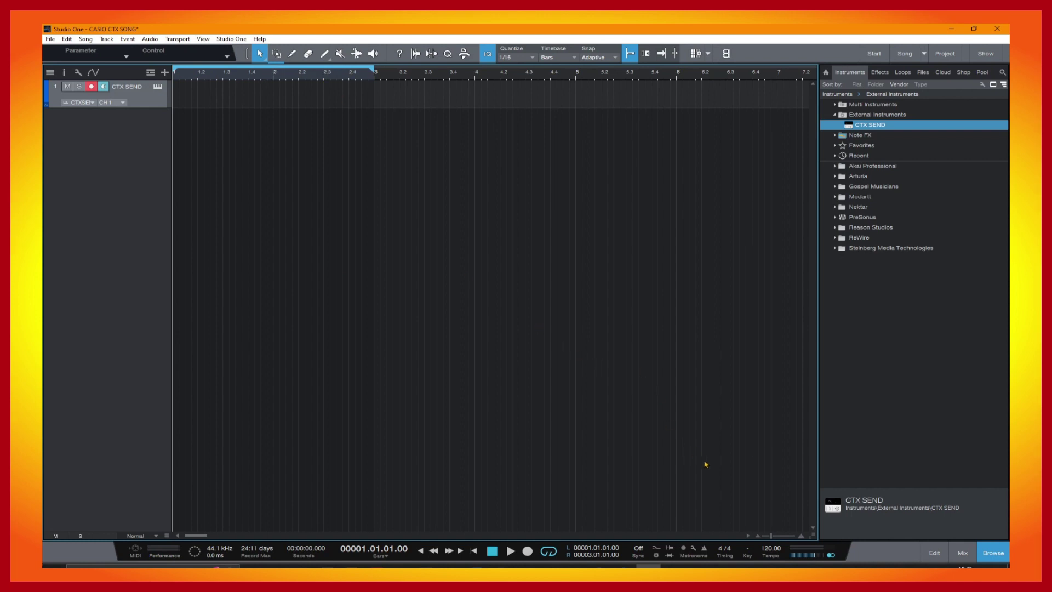
# Step: Zoom the timeline in so bars 1–3 fill the view, and turn on the metronome
pyautogui.click(800, 537)
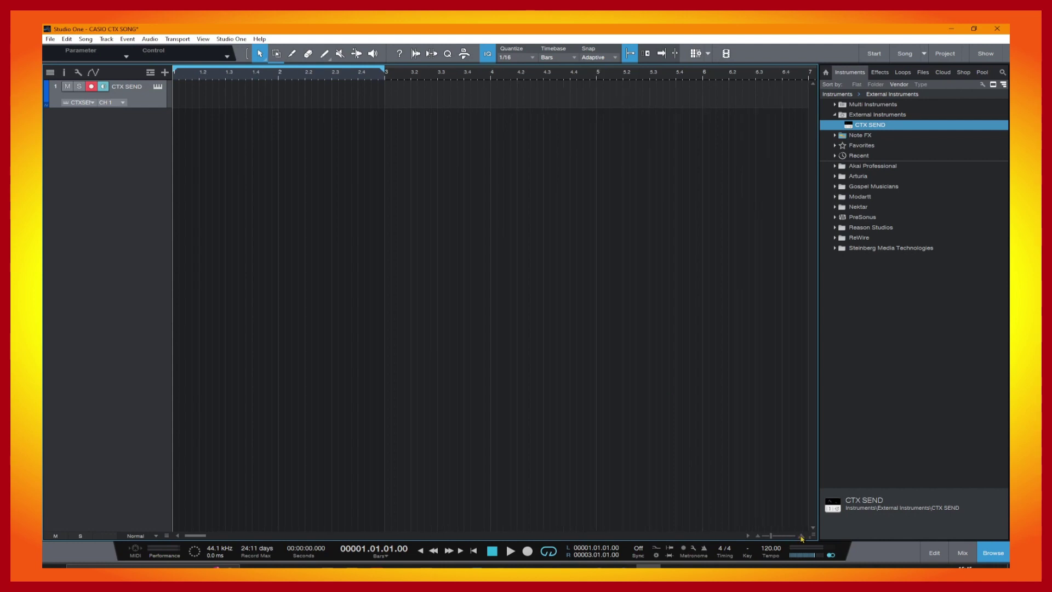
pyautogui.click(801, 537)
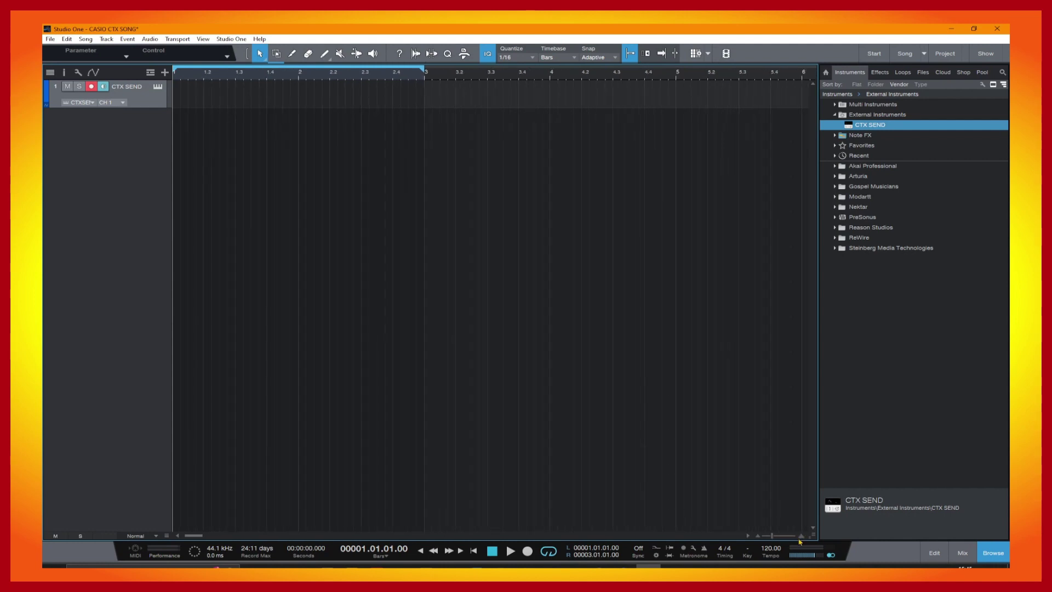
pyautogui.click(801, 536)
pyautogui.click(801, 536)
pyautogui.click(802, 536)
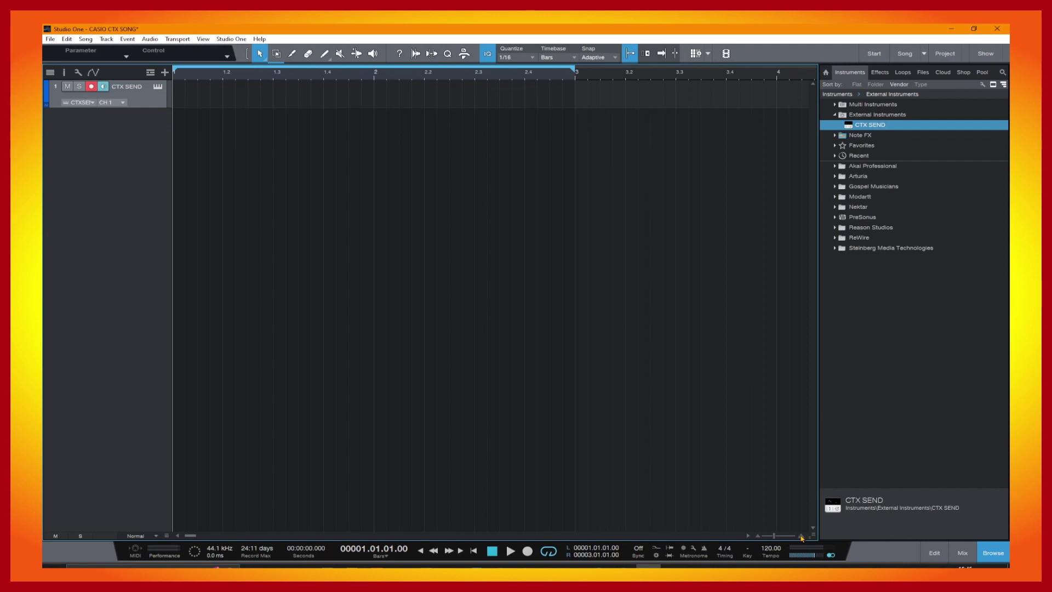
pyautogui.click(801, 536)
pyautogui.click(801, 536)
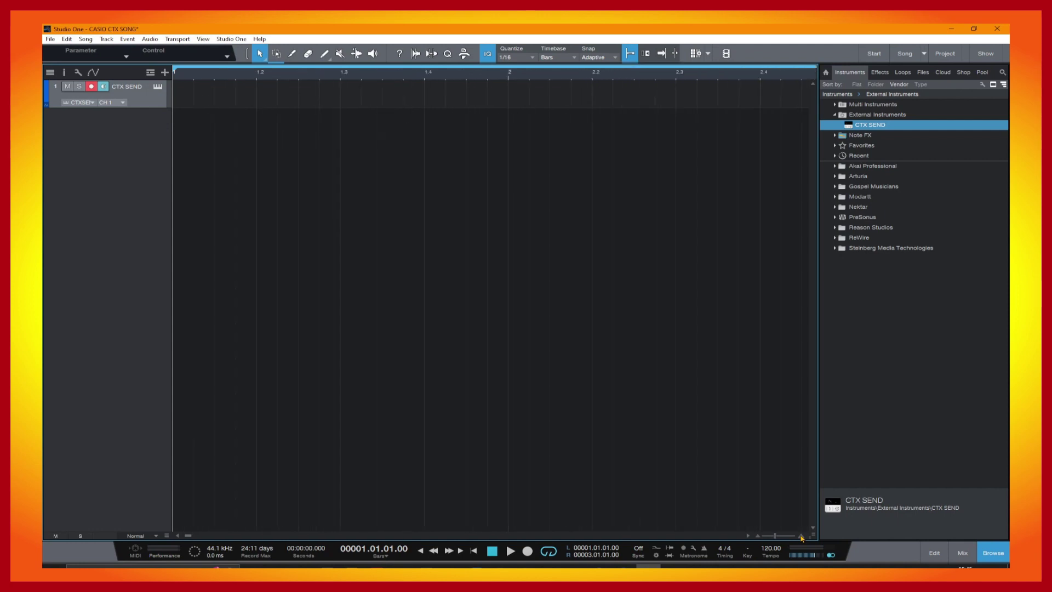
pyautogui.click(758, 537)
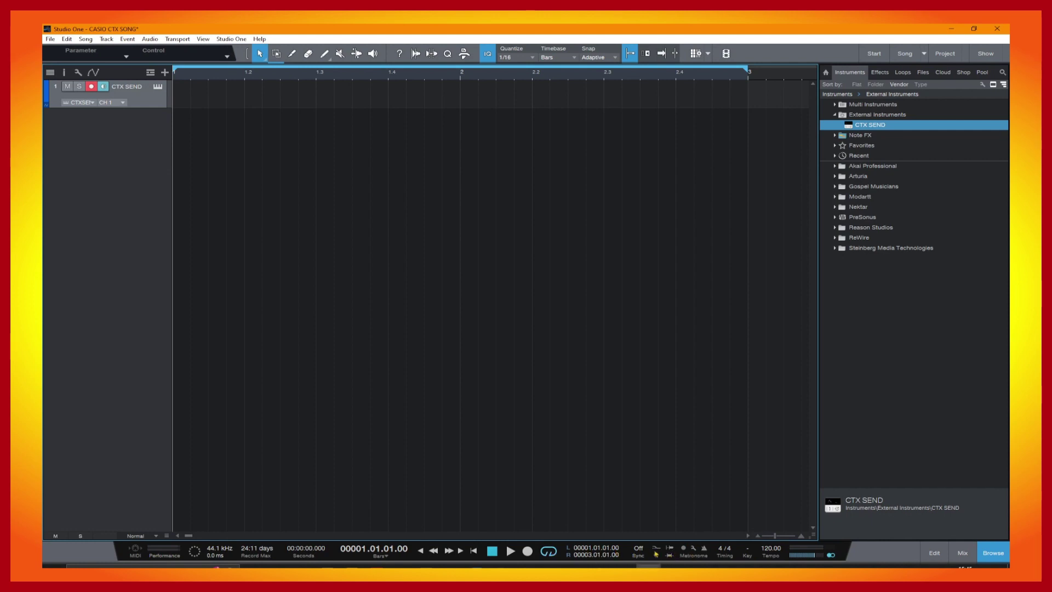
pyautogui.click(705, 549)
pyautogui.click(491, 552)
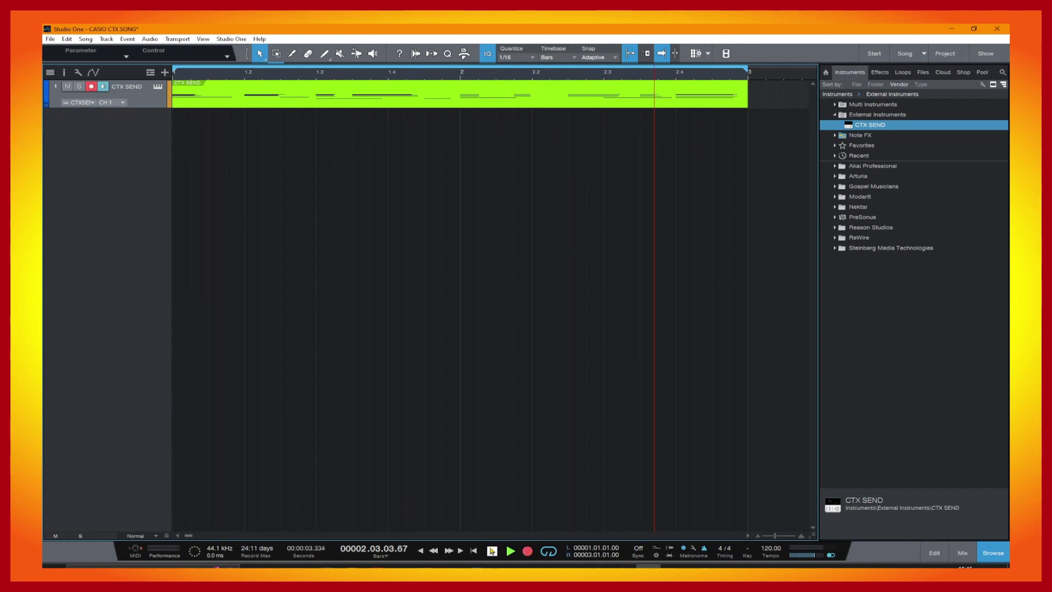
# Step: Stop the MIDI recording, return to bar 1, and play the part back once
pyautogui.click(492, 551)
pyautogui.click(492, 550)
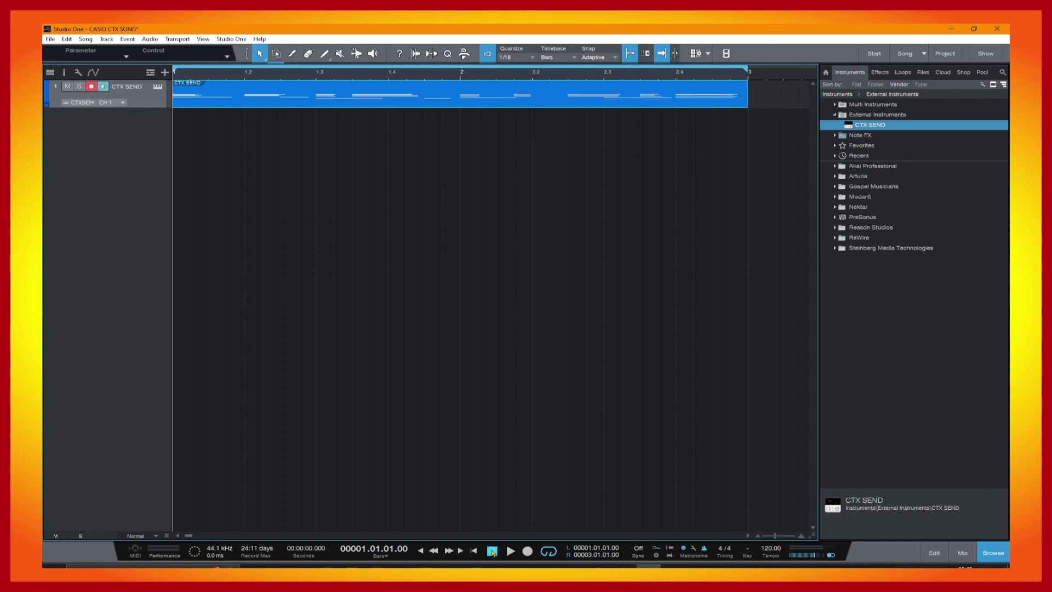
pyautogui.press('space')
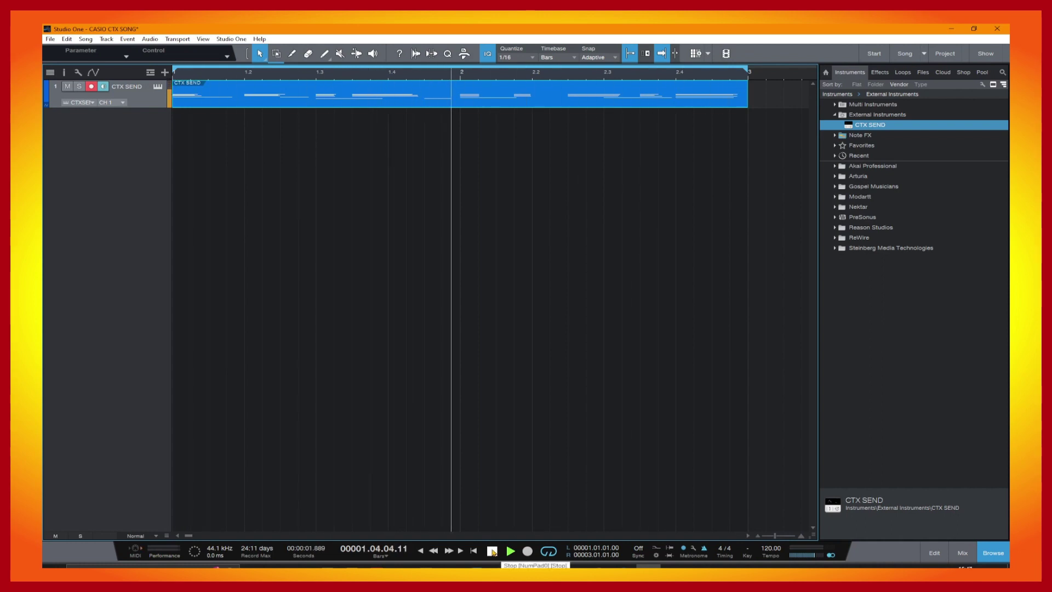
pyautogui.click(492, 552)
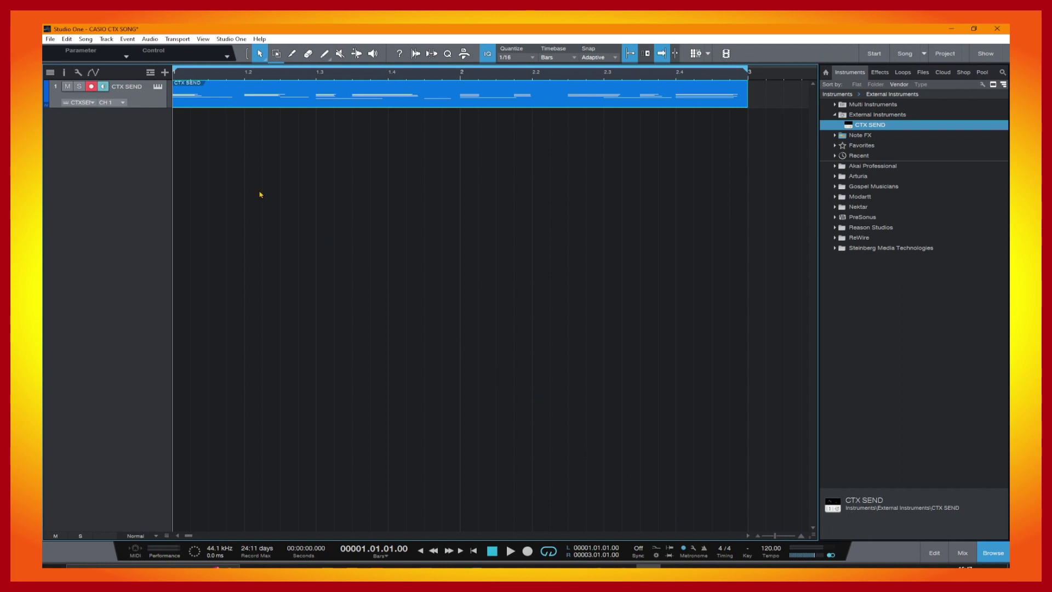
# Step: Add a stereo audio Track 2 from the Track menu, arm it, and disarm CTX SEND
pyautogui.click(106, 39)
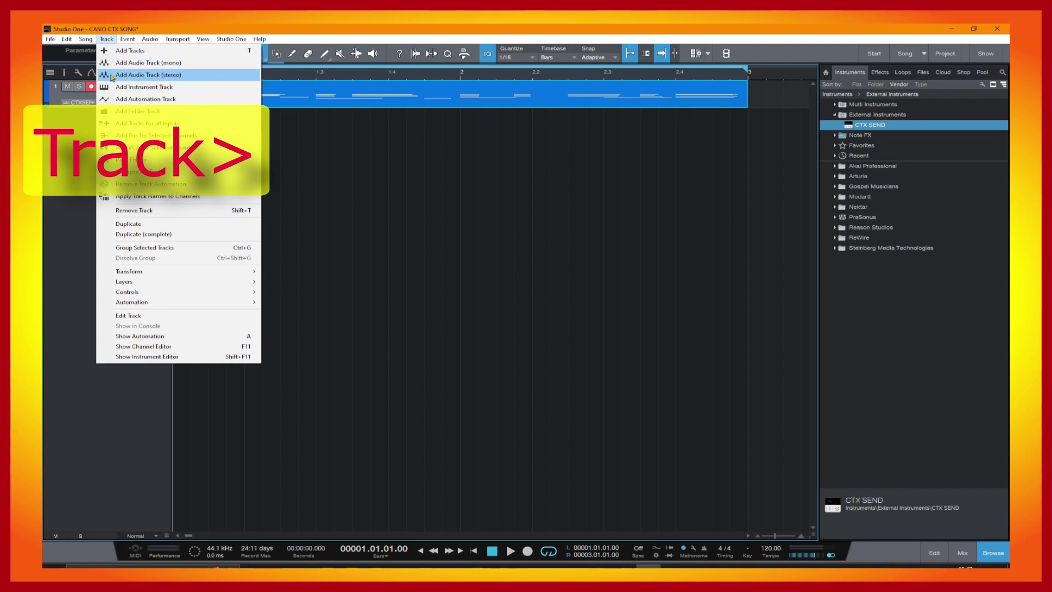
pyautogui.click(154, 81)
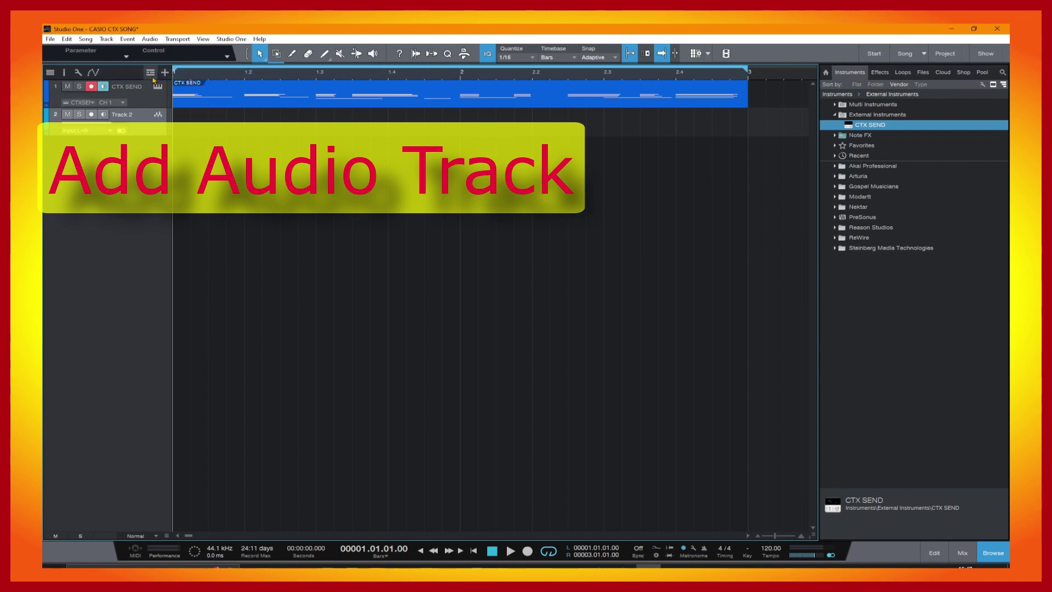
pyautogui.click(91, 116)
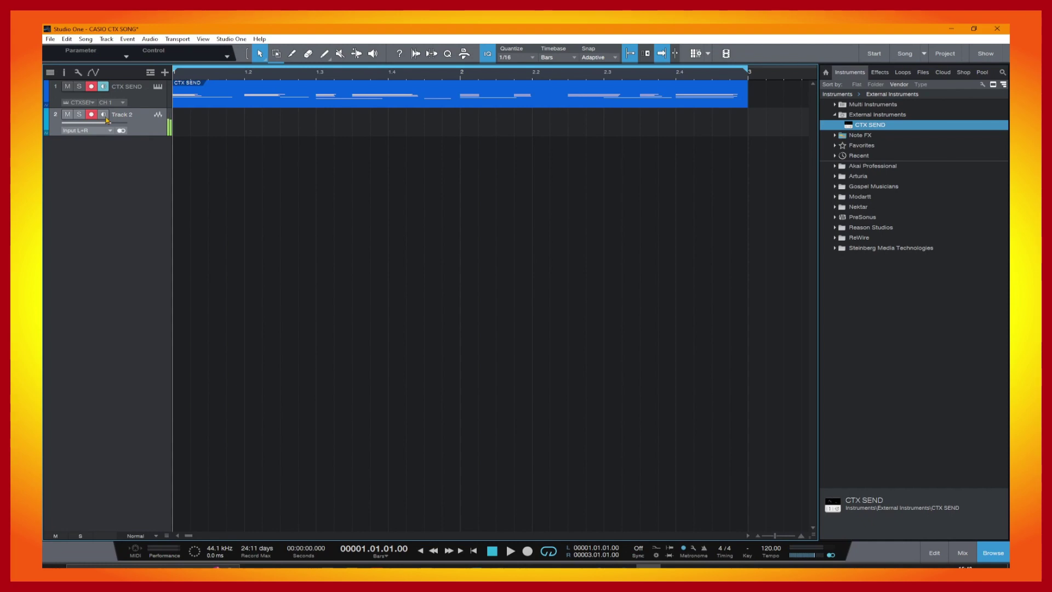
pyautogui.click(91, 88)
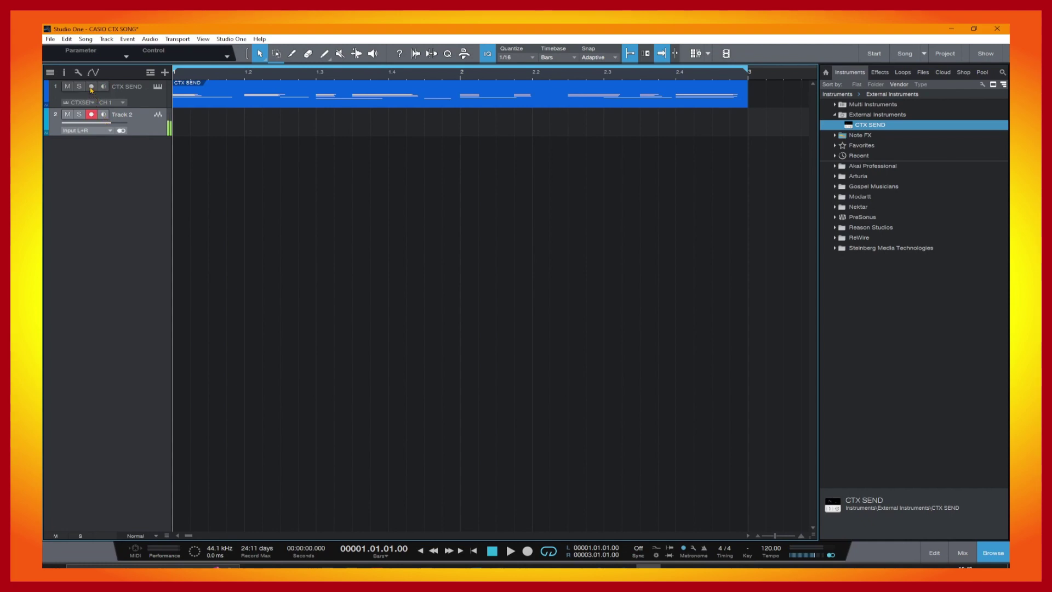
# Step: Record the CTX SEND sound onto Track 2 with count-in, then return to zero
pyautogui.click(528, 551)
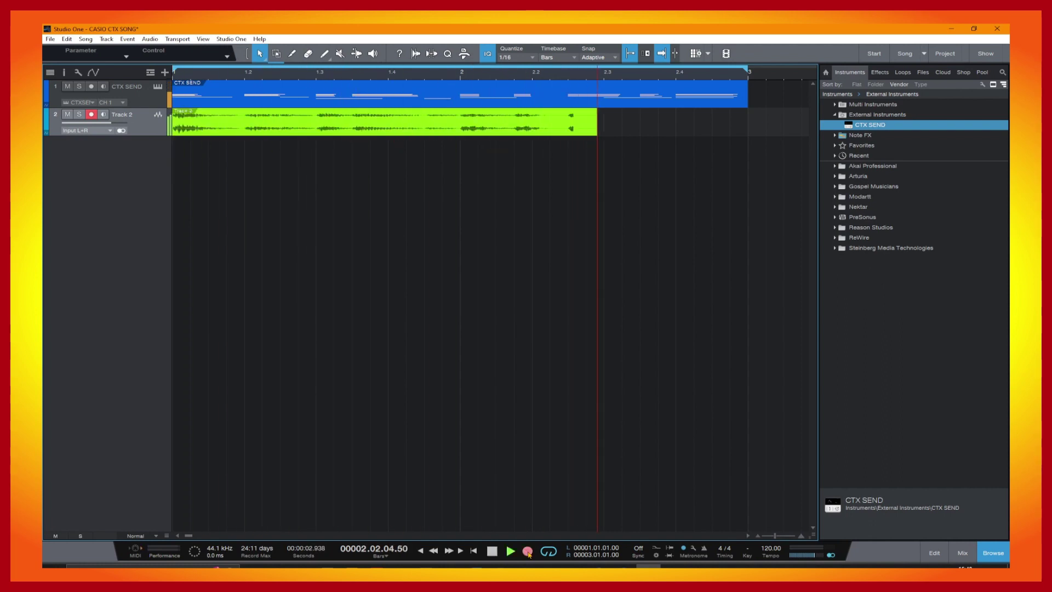
pyautogui.click(492, 551)
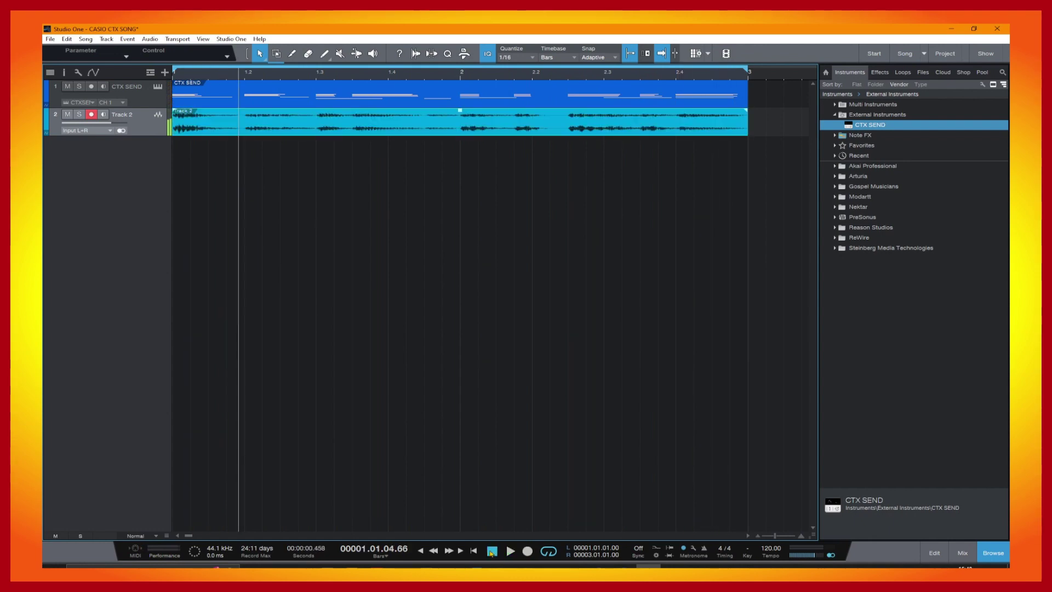
pyautogui.click(492, 551)
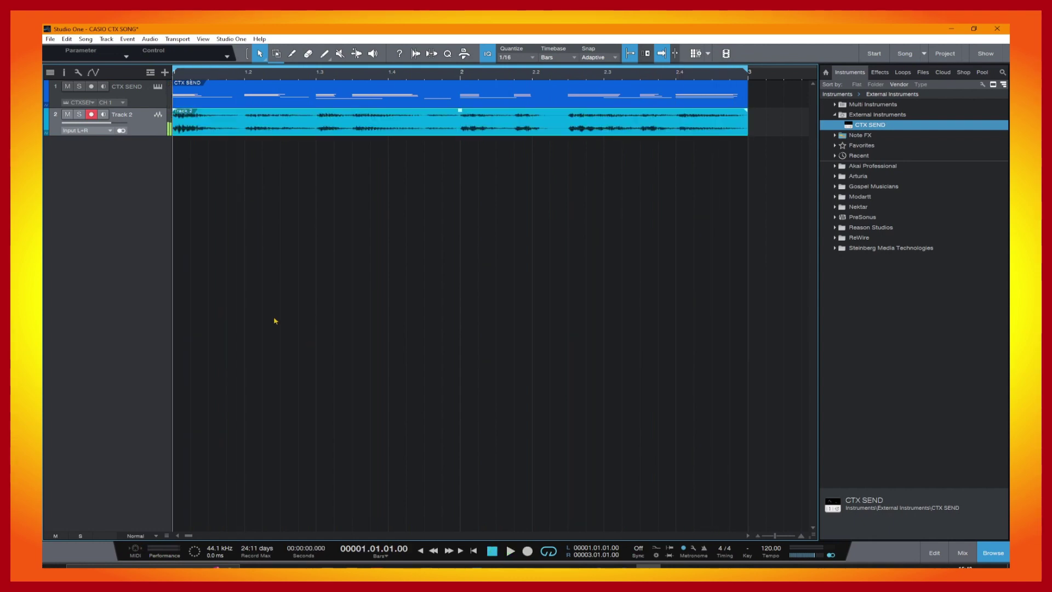
# Step: Mute CTX SEND, disarm Track 2, and make Track 2's lane taller to show the waveform
pyautogui.click(68, 87)
pyautogui.click(91, 114)
pyautogui.moveTo(150, 135); pyautogui.dragTo(152, 206)
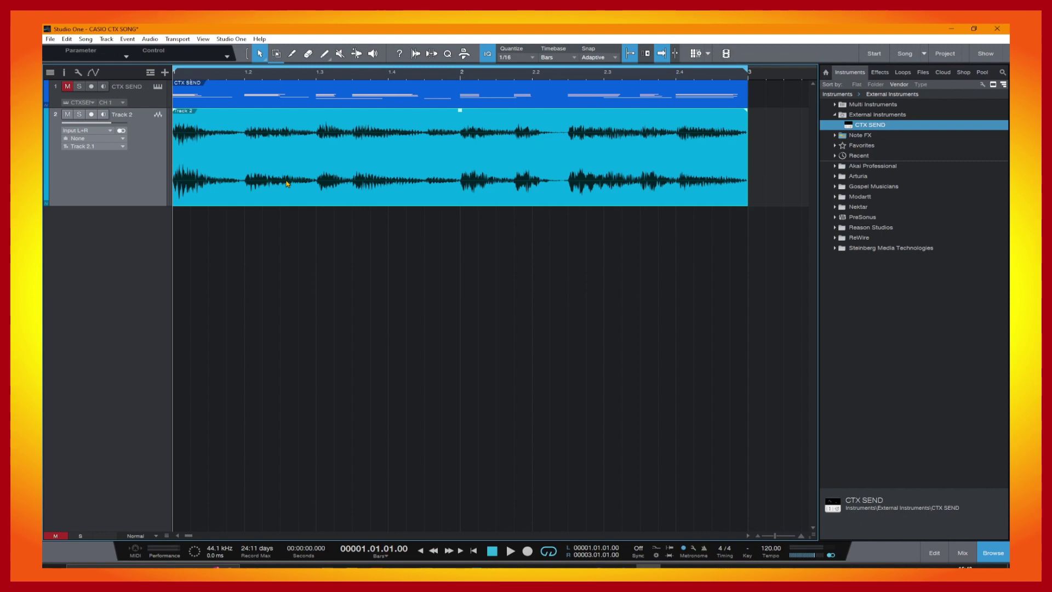
pyautogui.hotkey('alt', 'n')
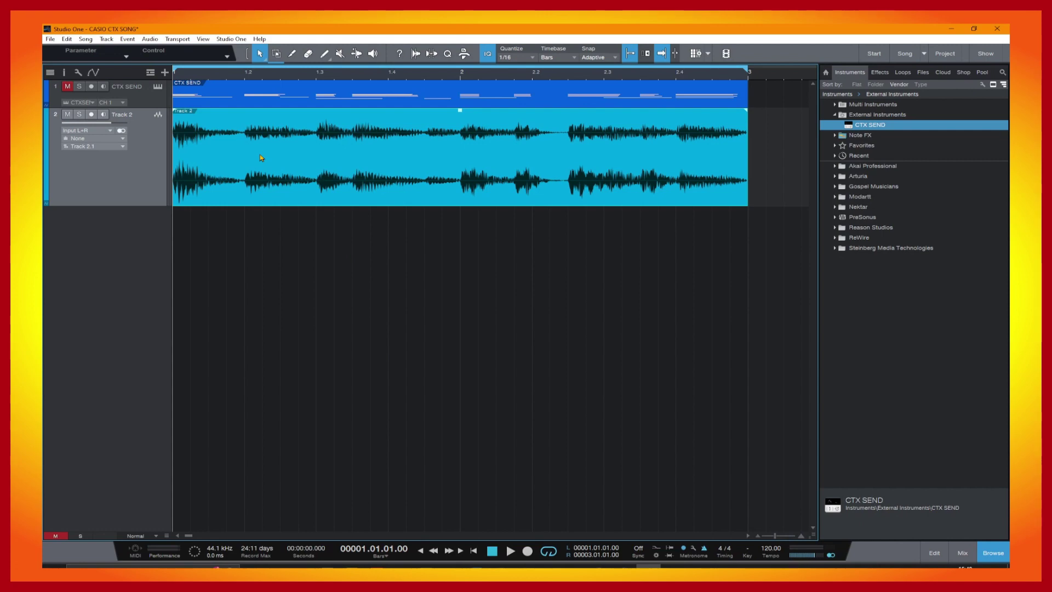
# Step: Delete the recorded audio clip and remove the audio test track (Track 2)
pyautogui.press('Delete')
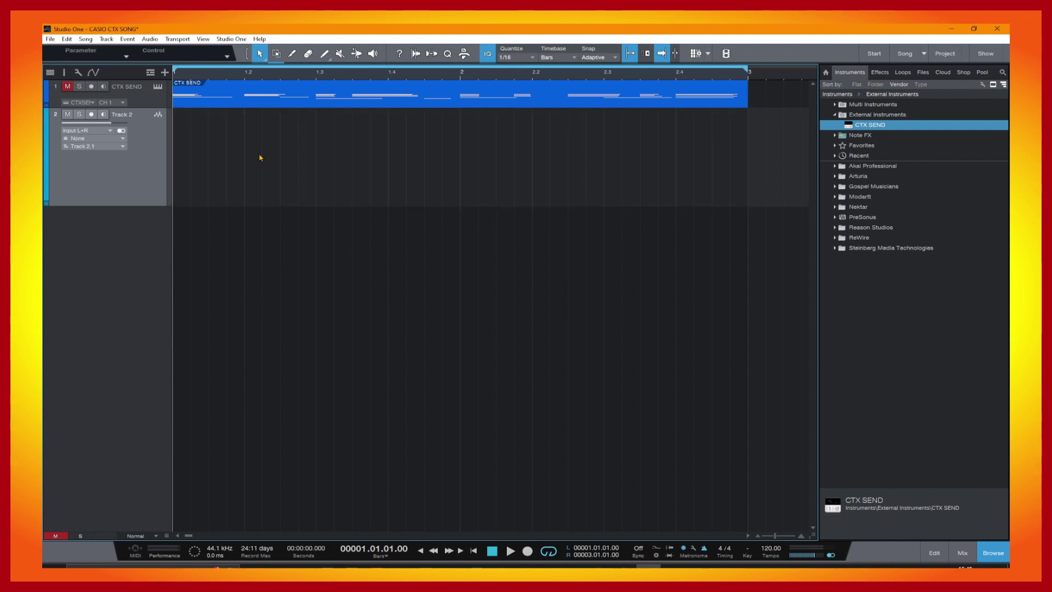
pyautogui.rightClick(146, 166)
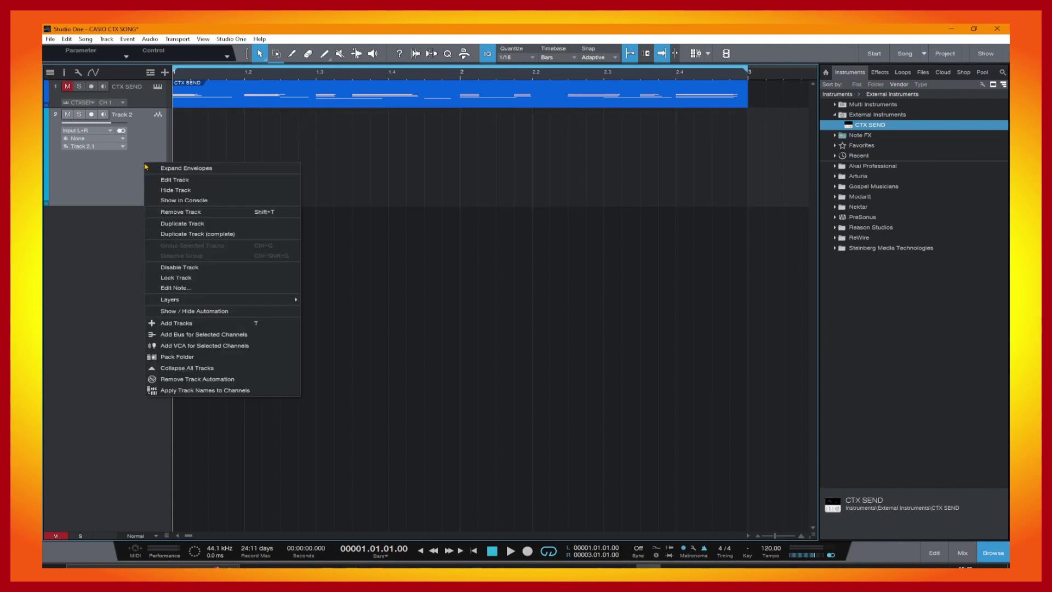
pyautogui.click(172, 212)
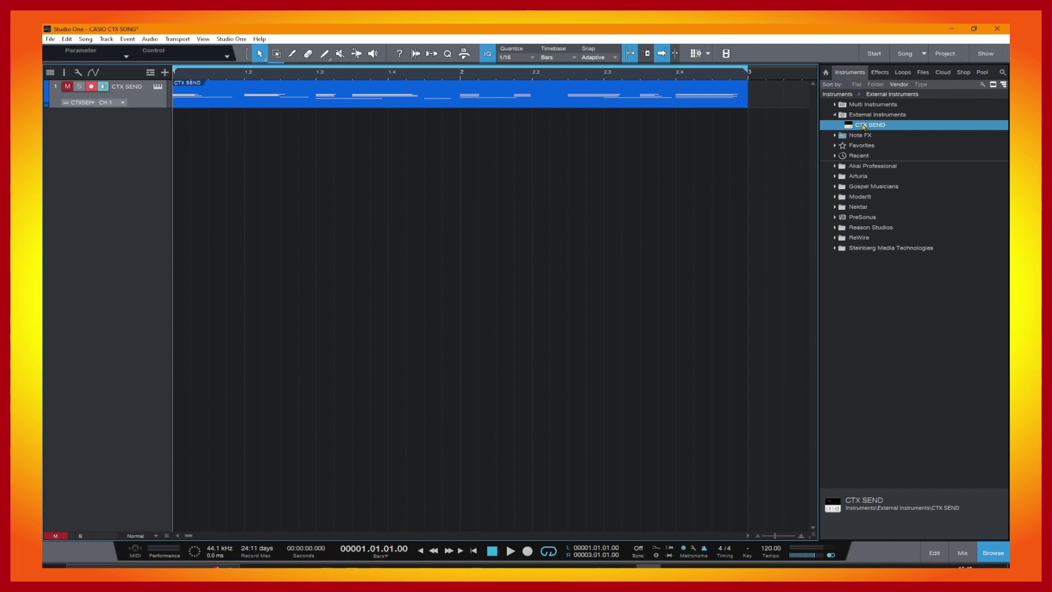
# Step: Add three more CTX SEND instrument tracks from the browser, then close External Devices
pyautogui.moveTo(863, 127); pyautogui.dragTo(545, 130)
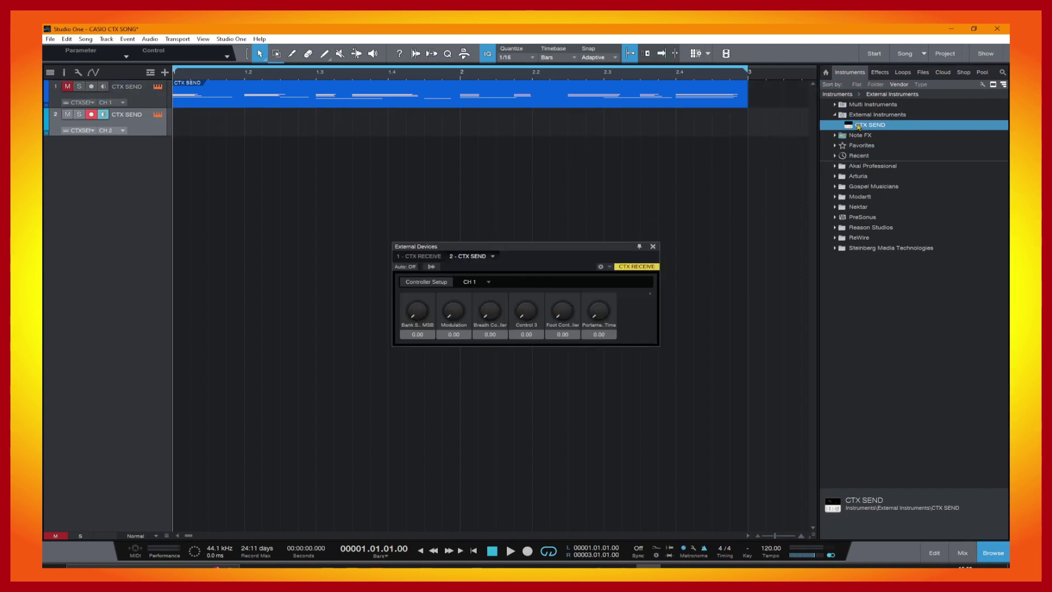
pyautogui.moveTo(859, 127); pyautogui.dragTo(539, 158)
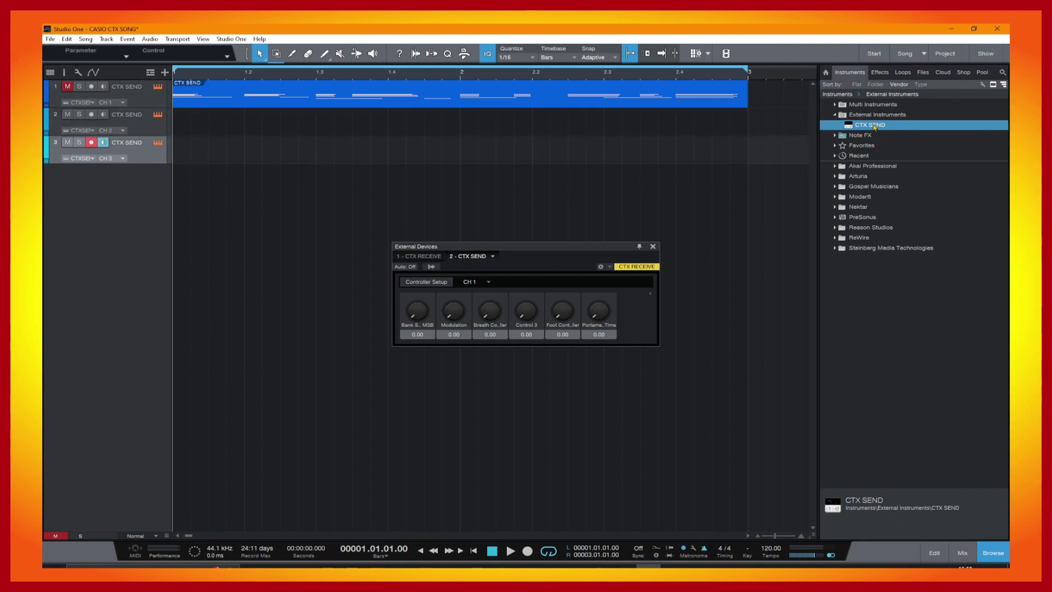
pyautogui.moveTo(876, 125); pyautogui.dragTo(486, 189)
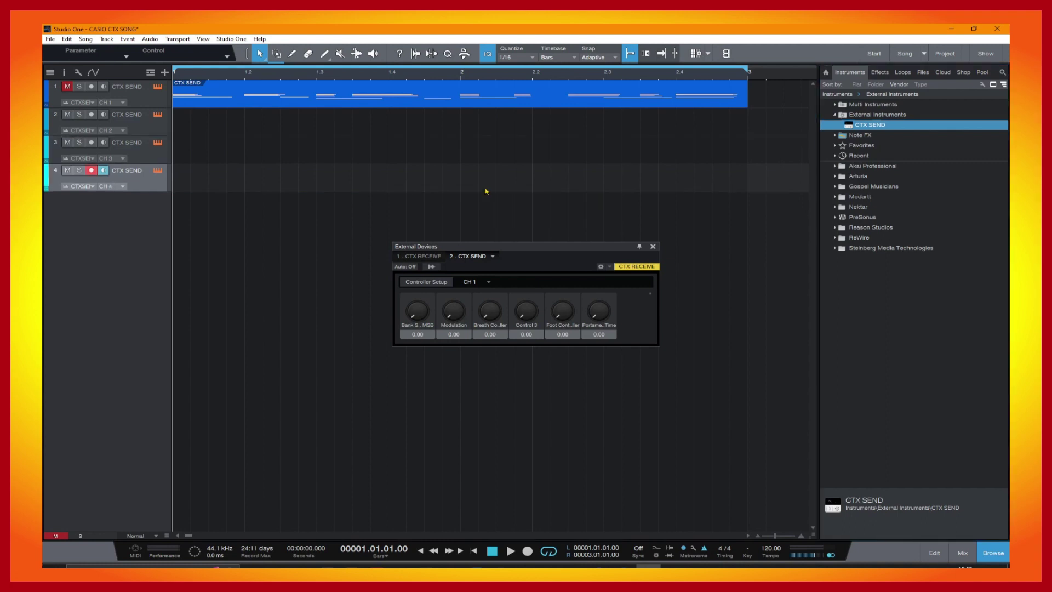
pyautogui.click(653, 246)
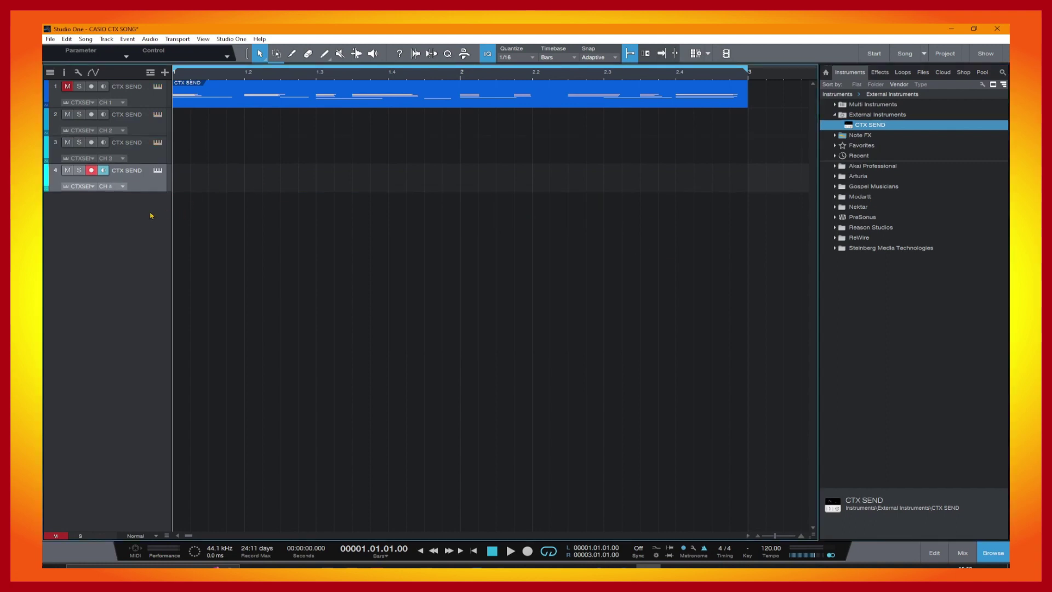
# Step: Select and arm each CTX SEND track, tracks 1 through 4
pyautogui.click(143, 98)
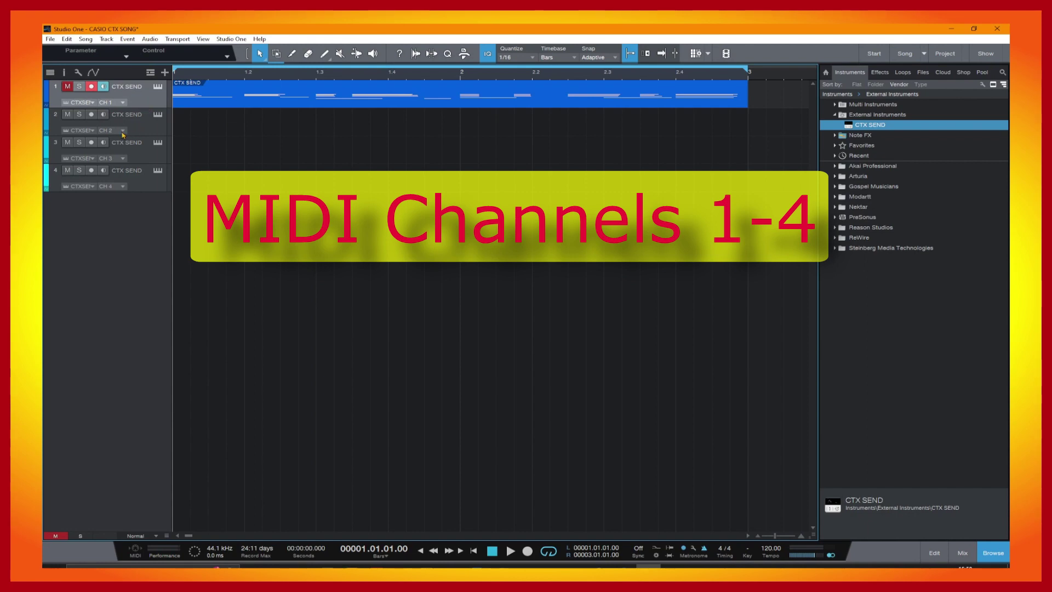
pyautogui.click(146, 130)
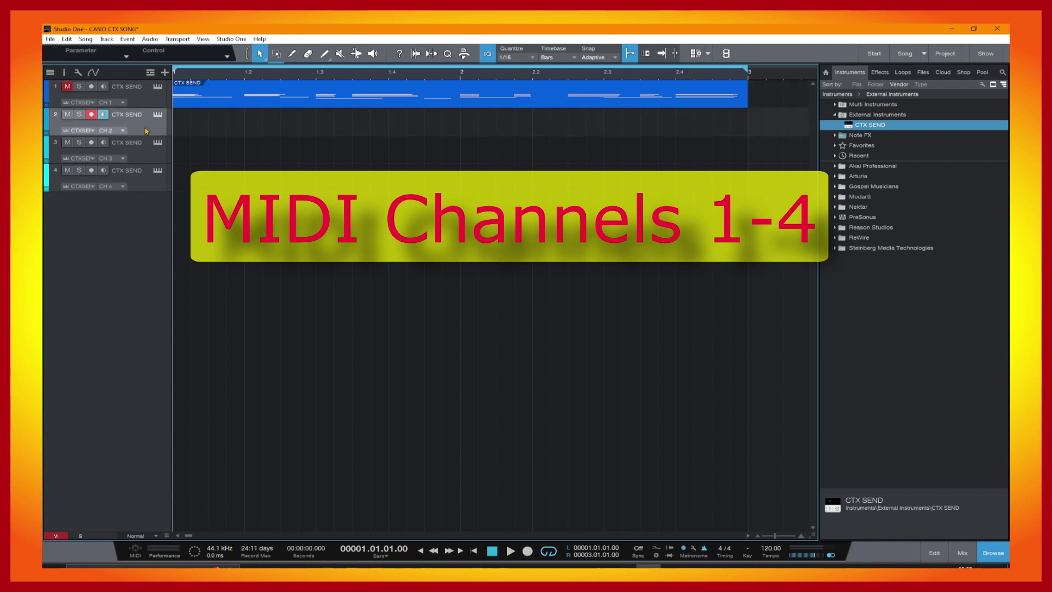
pyautogui.click(144, 157)
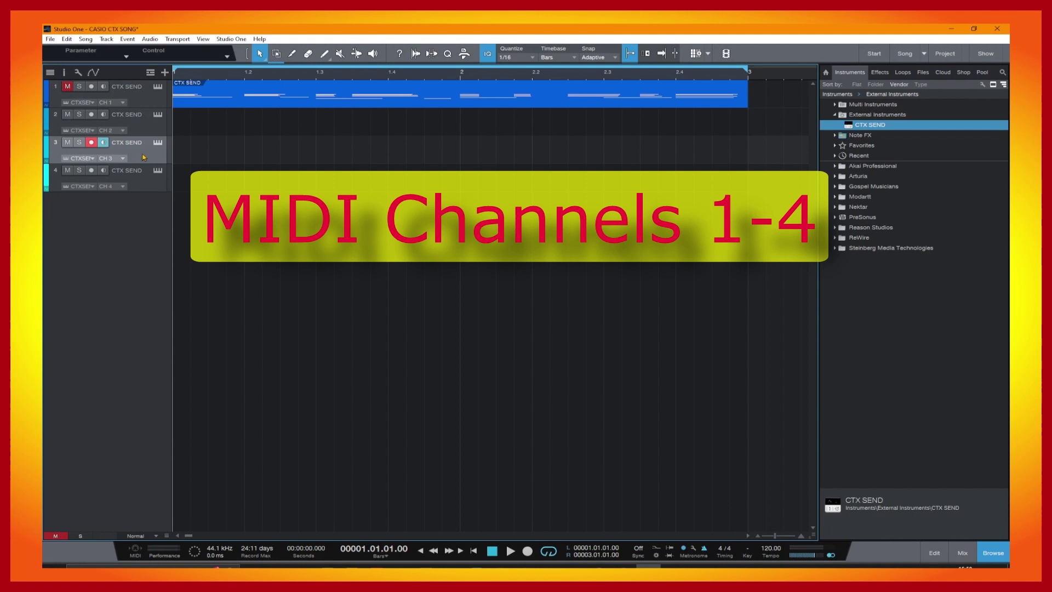
pyautogui.click(150, 190)
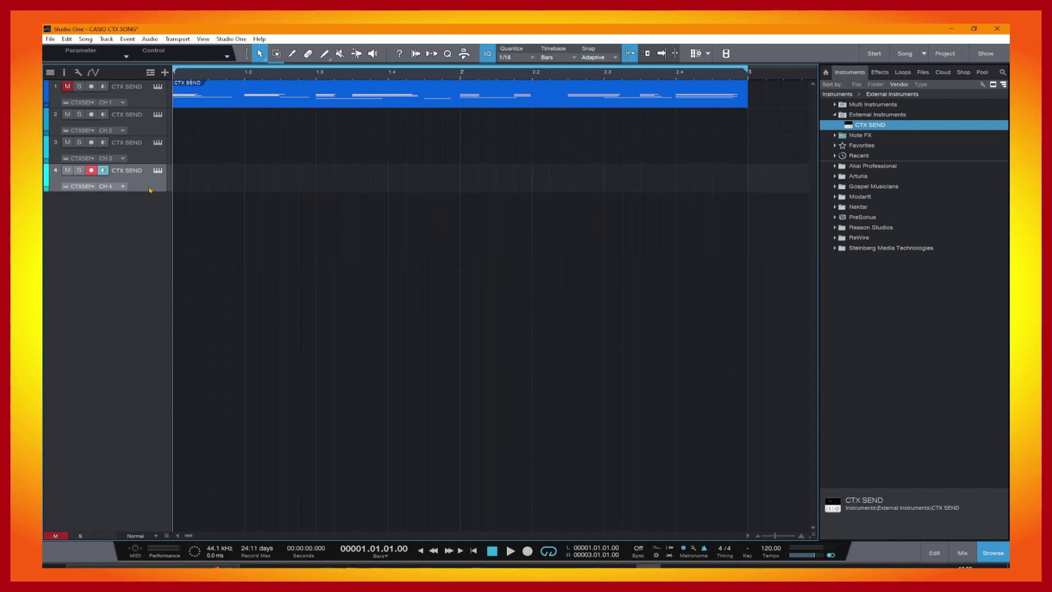
# Step: Set track 4 to MIDI channel 10 for drums, then reselect track 2
pyautogui.click(123, 188)
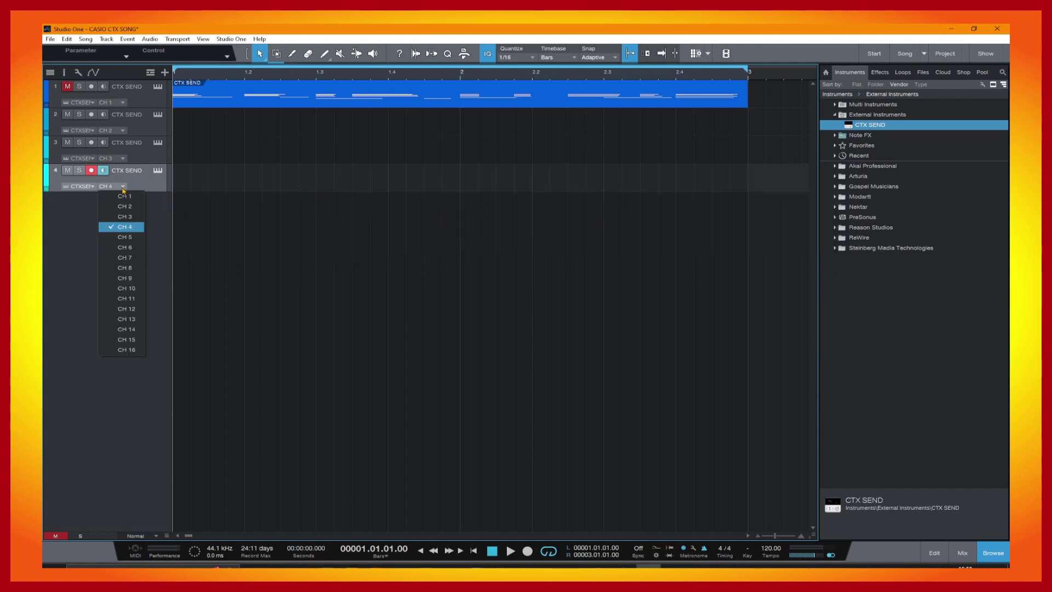
pyautogui.click(126, 289)
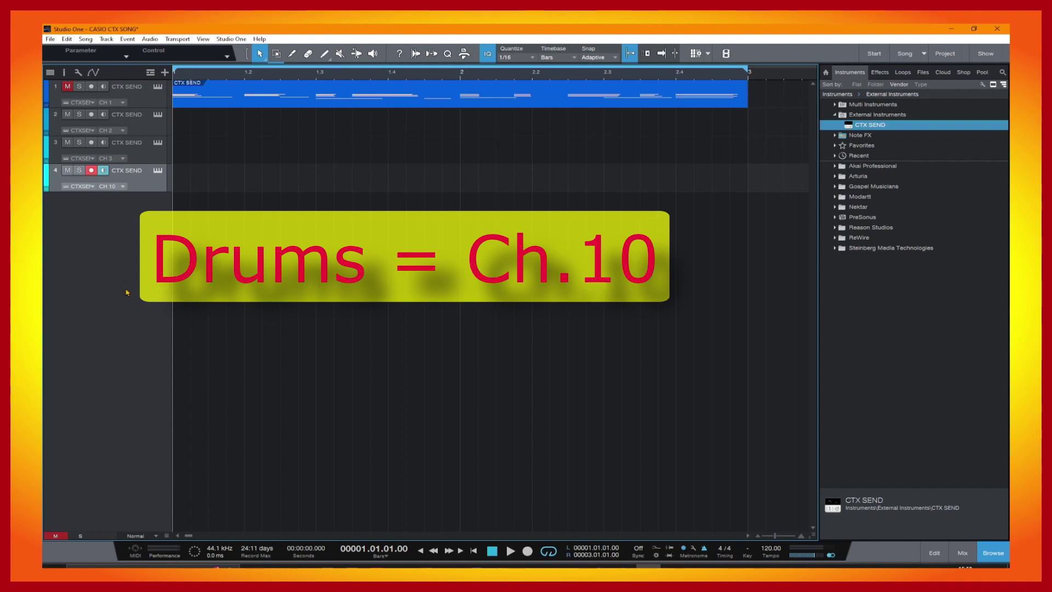
pyautogui.click(139, 156)
pyautogui.click(140, 130)
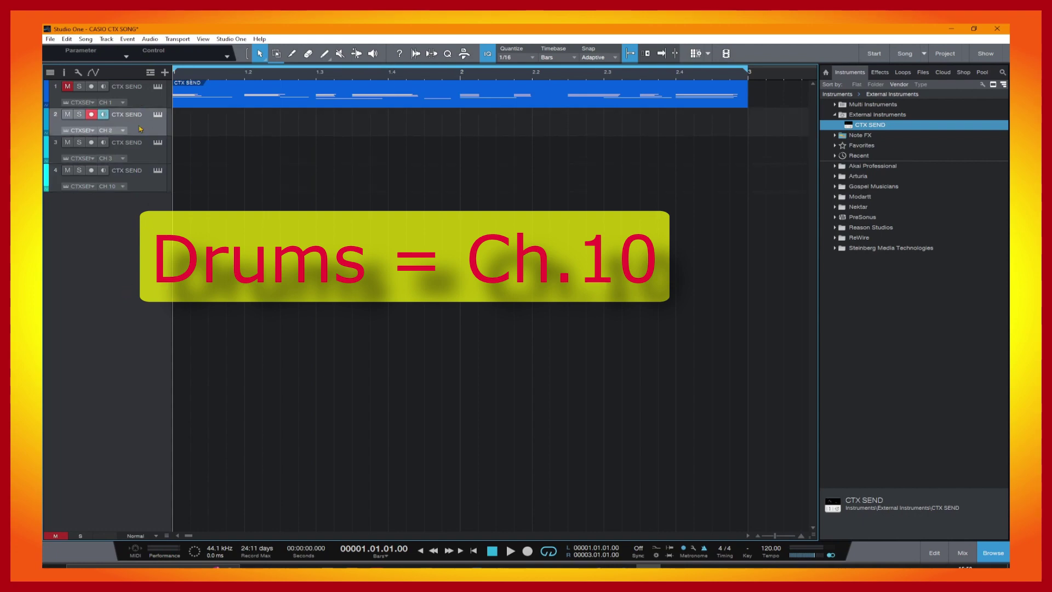
pyautogui.click(64, 74)
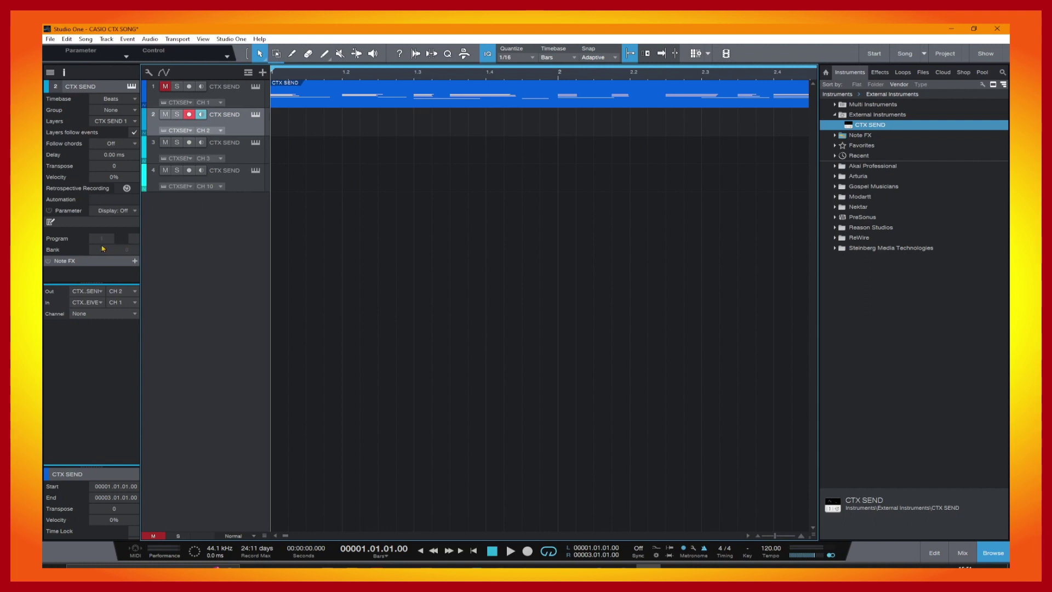
pyautogui.click(64, 72)
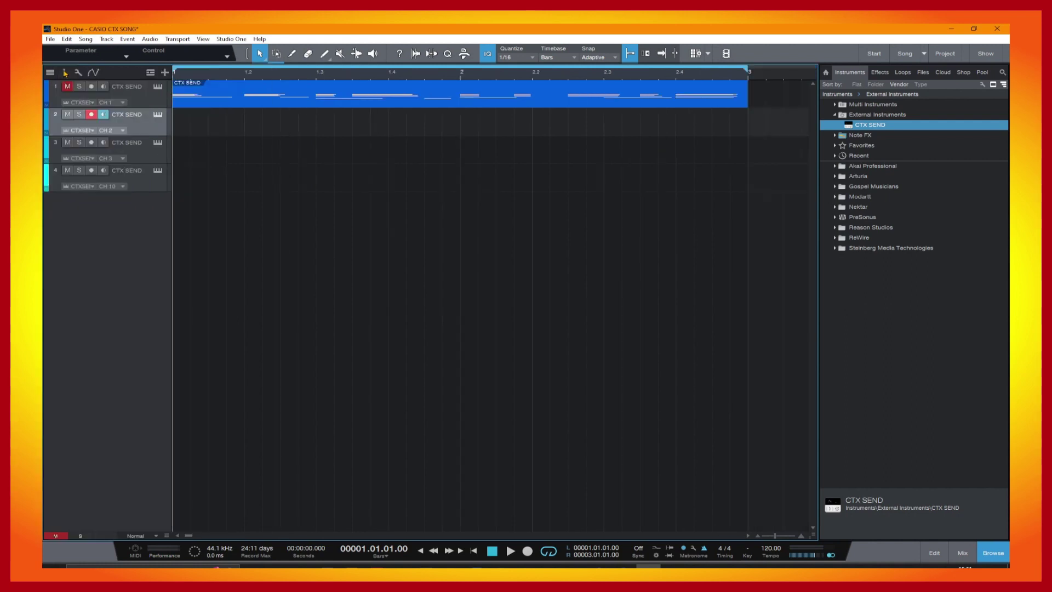
# Step: Show automation and add Program Change to track 1's automation parameters via Add/Remove
pyautogui.click(94, 73)
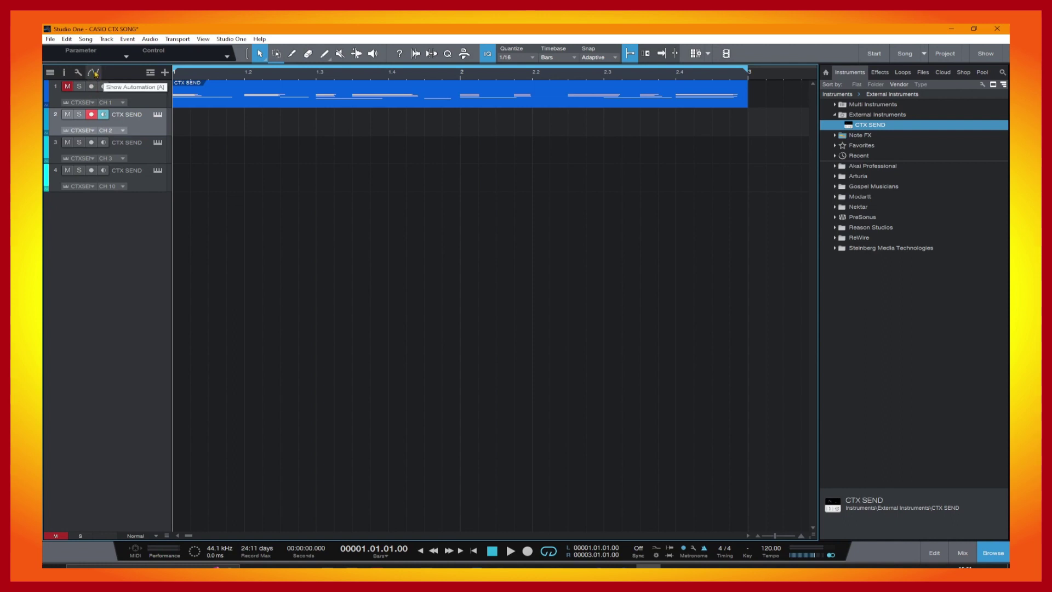
pyautogui.click(94, 73)
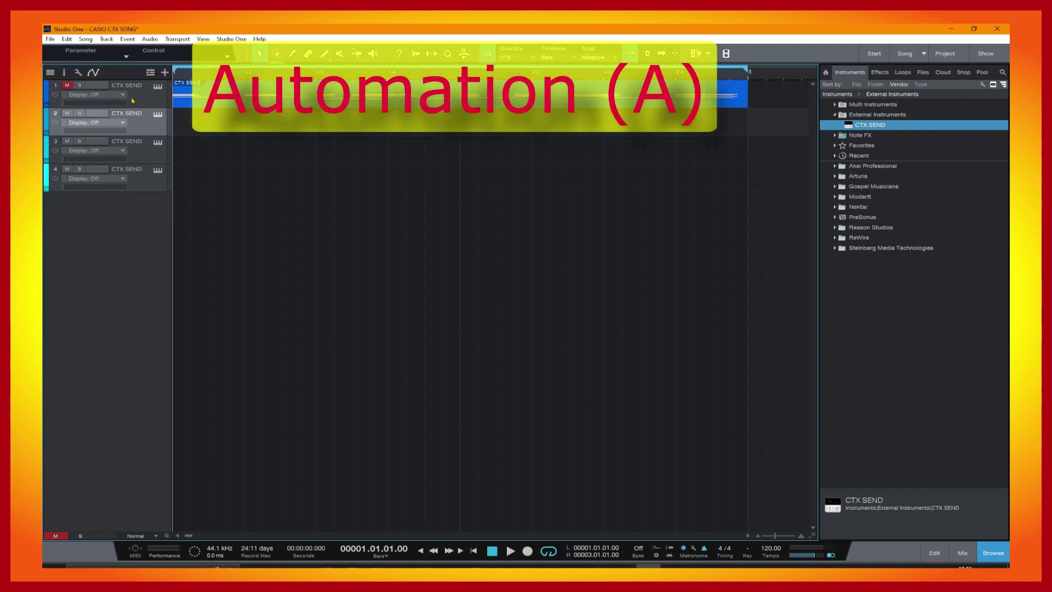
pyautogui.click(136, 101)
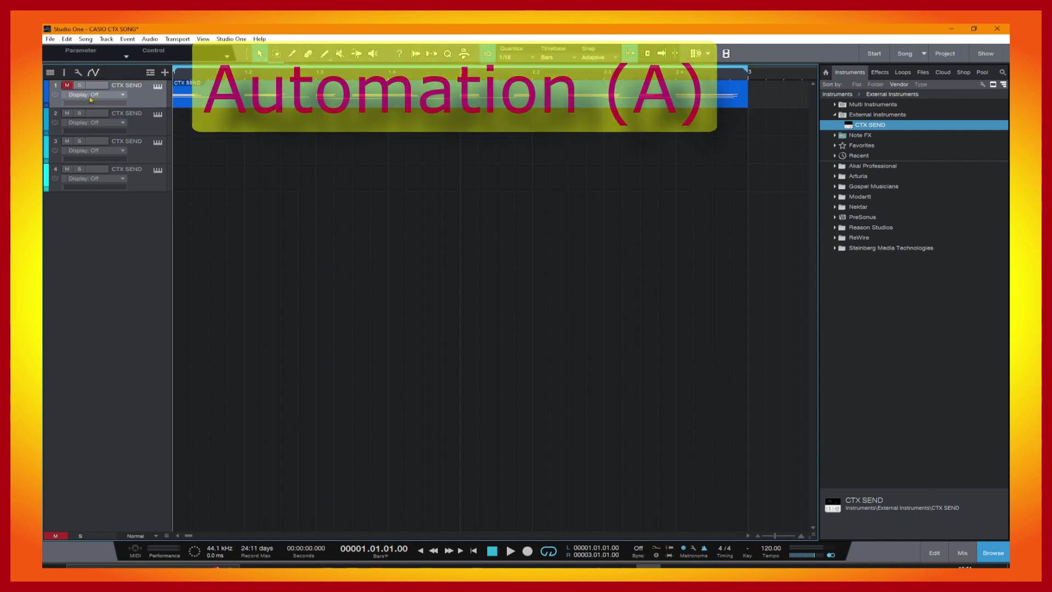
pyautogui.click(124, 95)
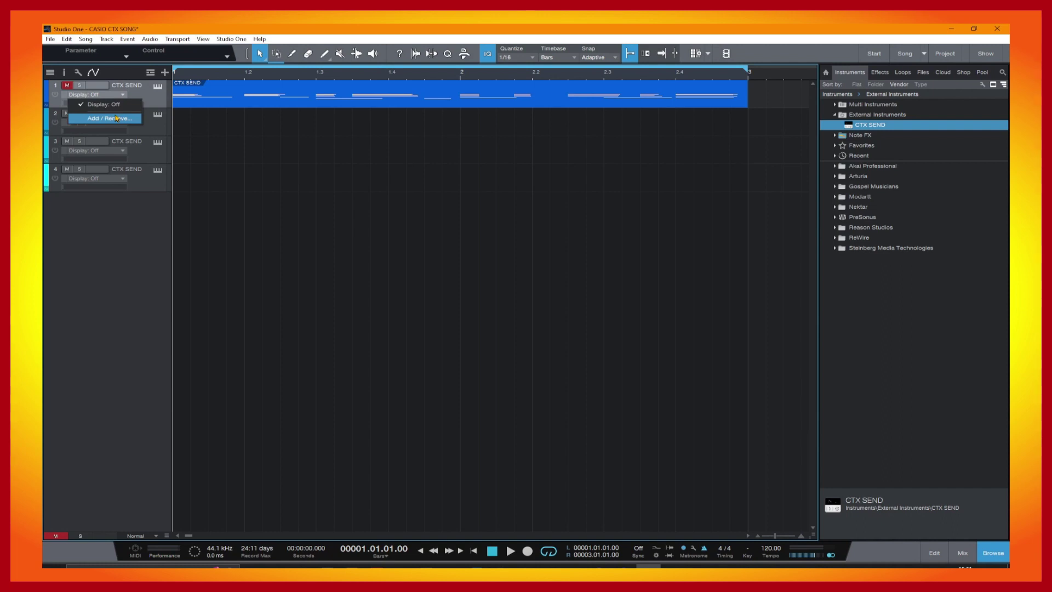
pyautogui.click(117, 118)
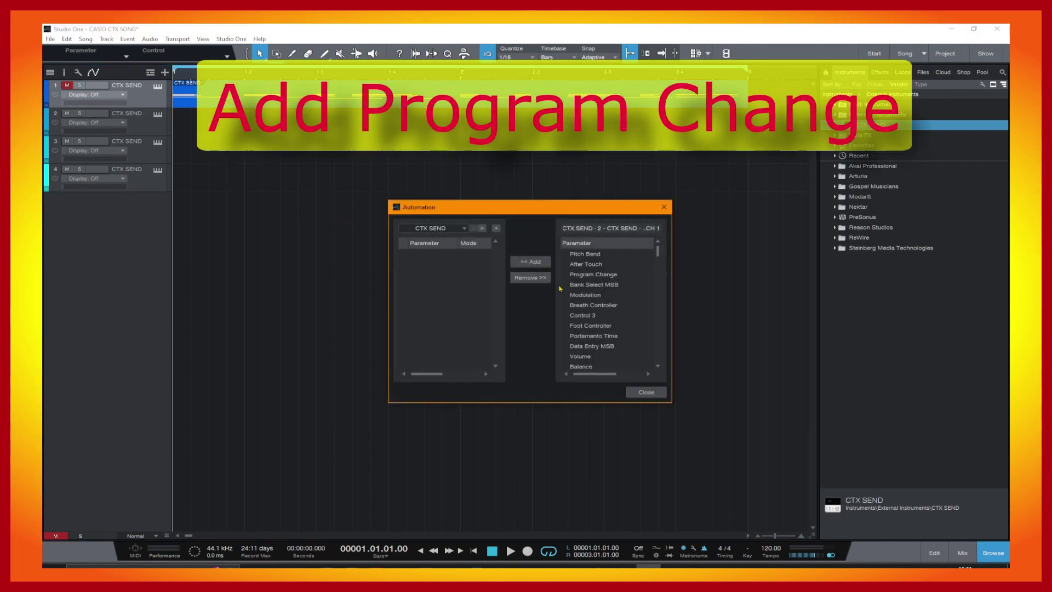
pyautogui.click(584, 275)
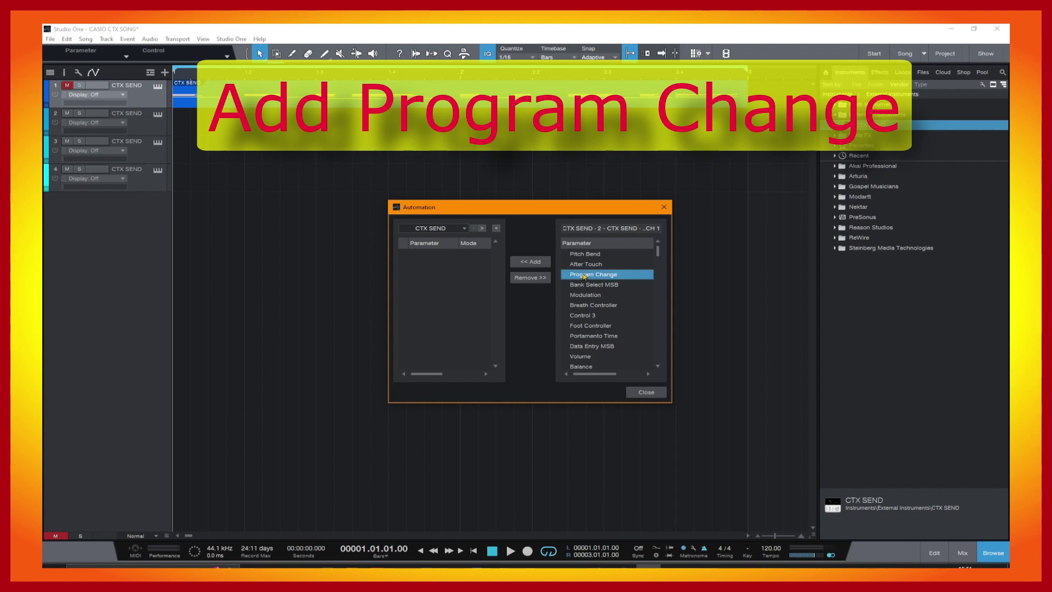
pyautogui.click(530, 264)
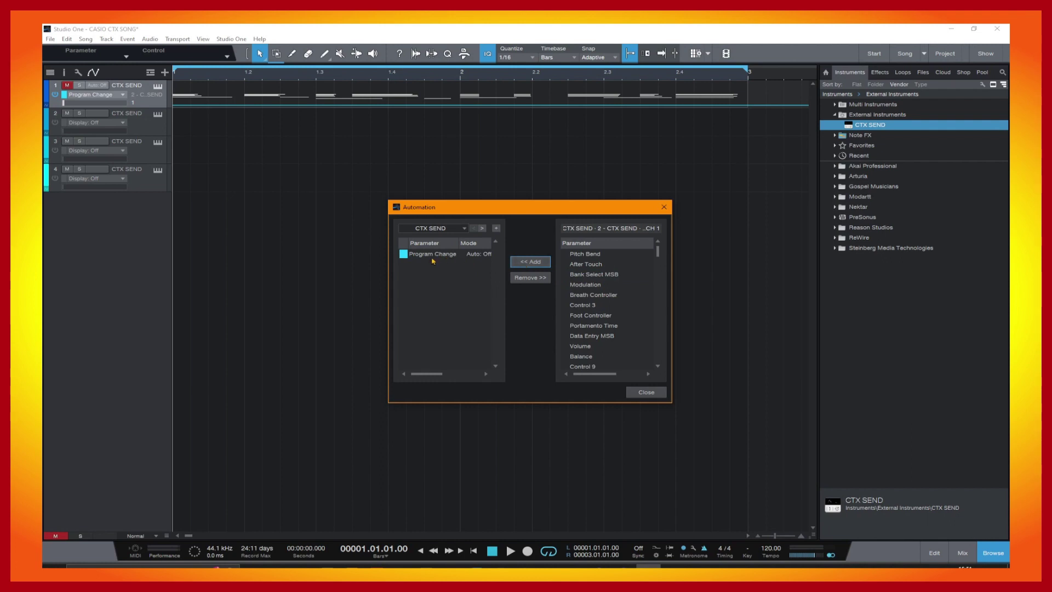
# Step: Set track 1's Program Change value to 5
pyautogui.click(645, 392)
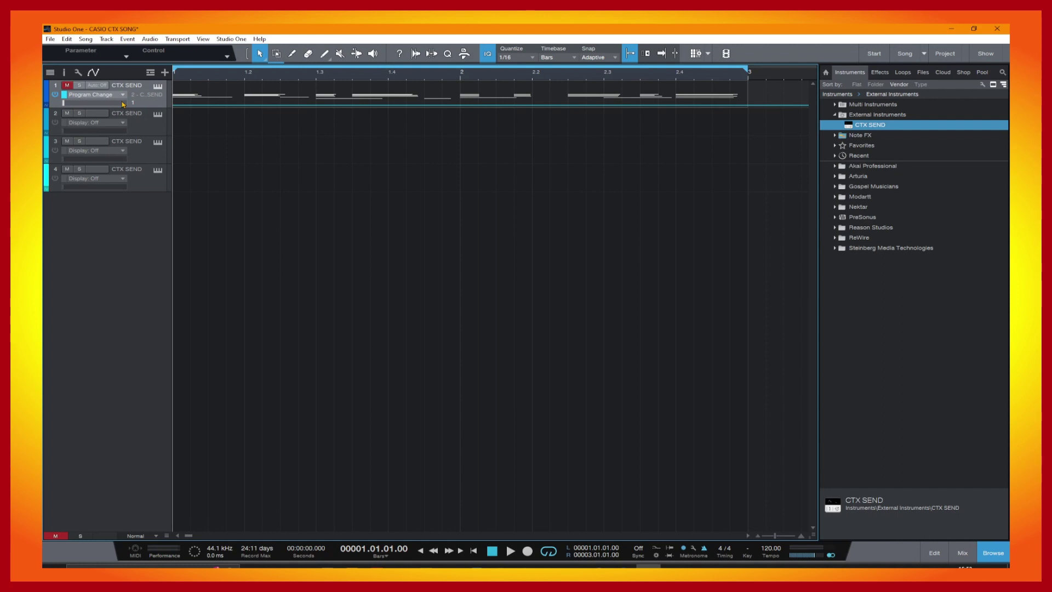
pyautogui.click(64, 106)
pyautogui.moveTo(64, 106); pyautogui.dragTo(72, 106)
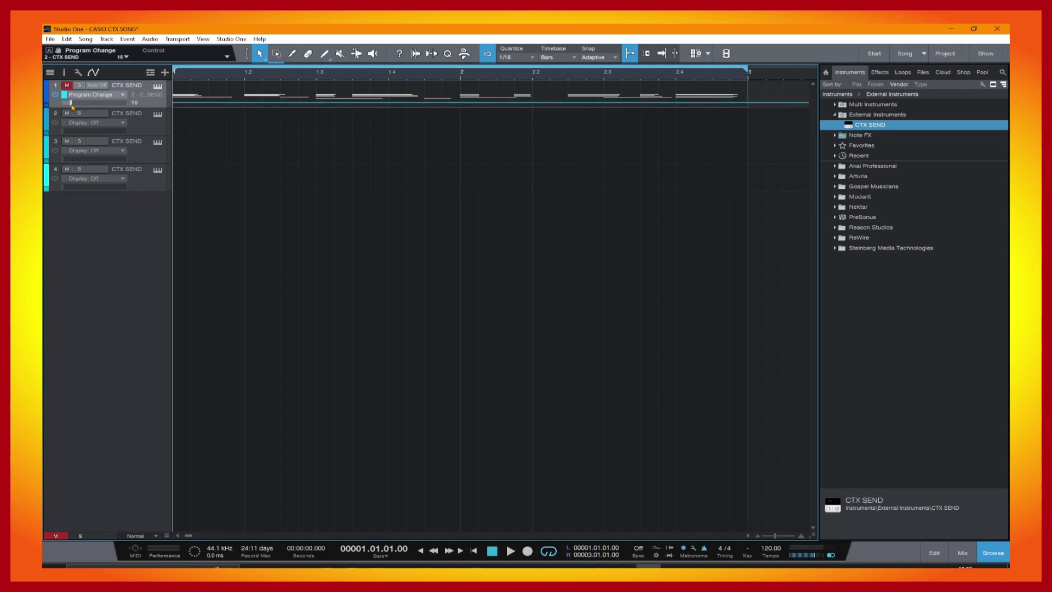
pyautogui.moveTo(72, 106); pyautogui.dragTo(68, 106)
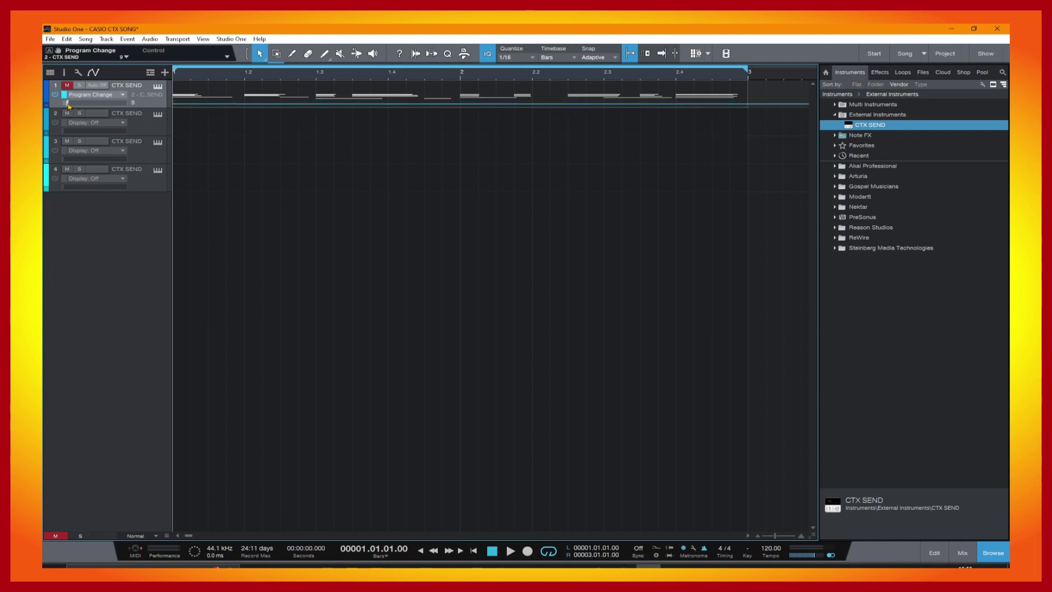
pyautogui.click(132, 102)
pyautogui.write('05')
pyautogui.press('Return')
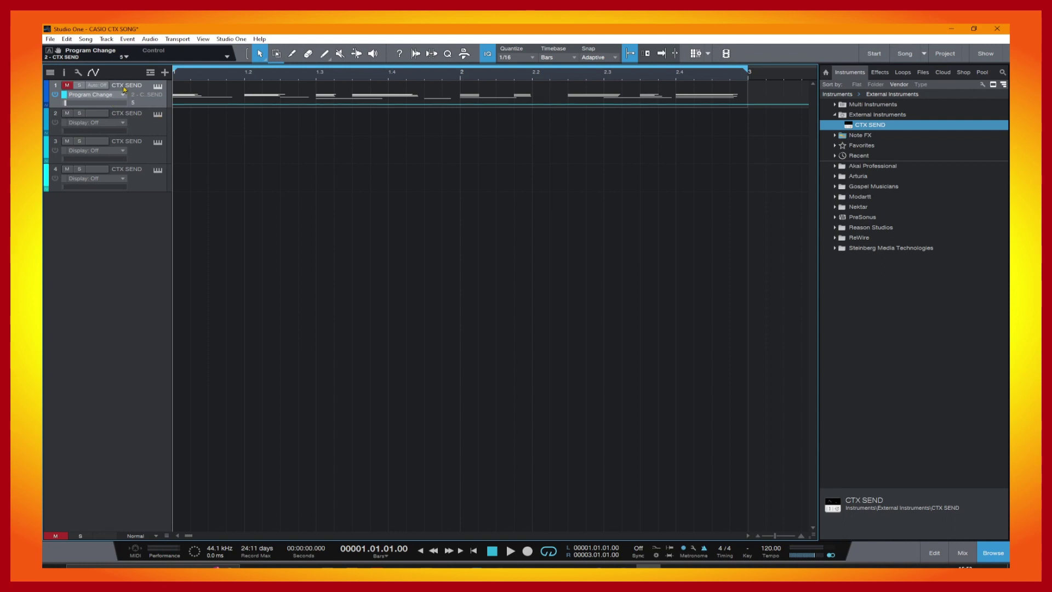
# Step: Rename track 1 to EPIANO
pyautogui.doubleClick(125, 87)
pyautogui.write('EPIANO')
pyautogui.press('Return')
pyautogui.click(510, 551)
pyautogui.click(510, 551)
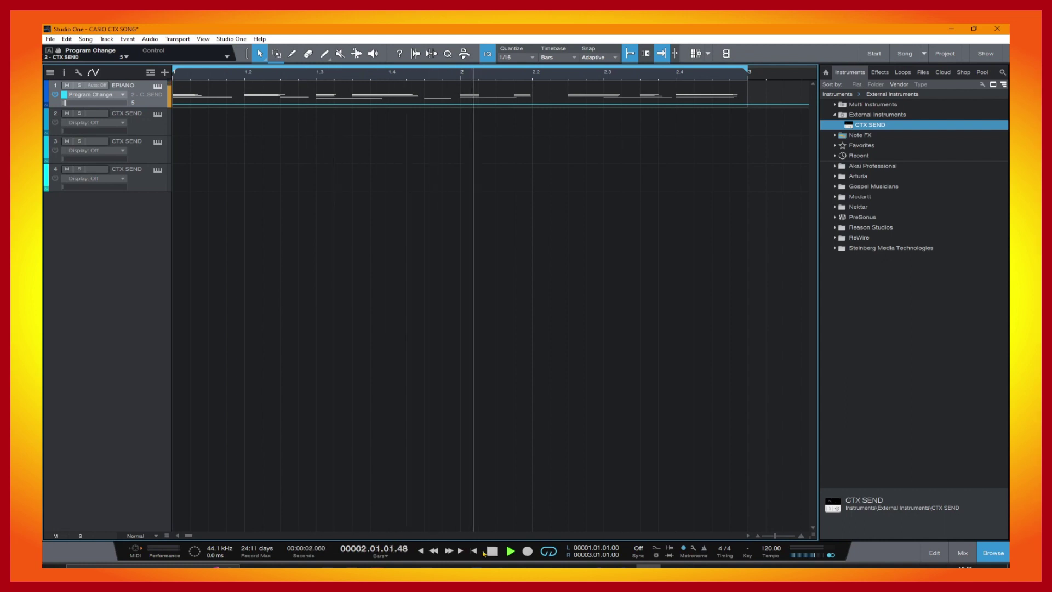
pyautogui.click(492, 552)
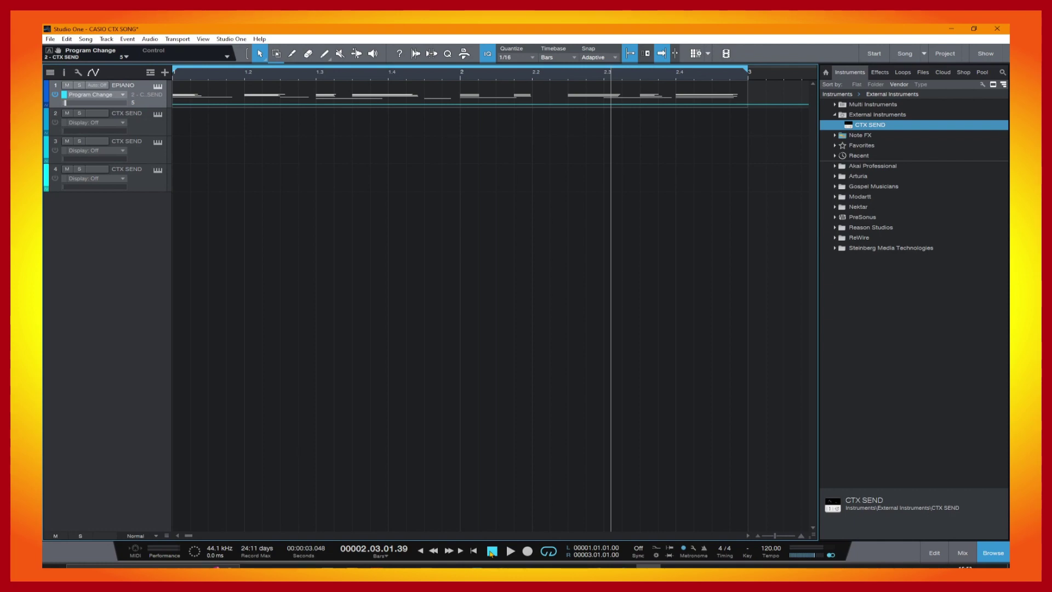
pyautogui.click(492, 552)
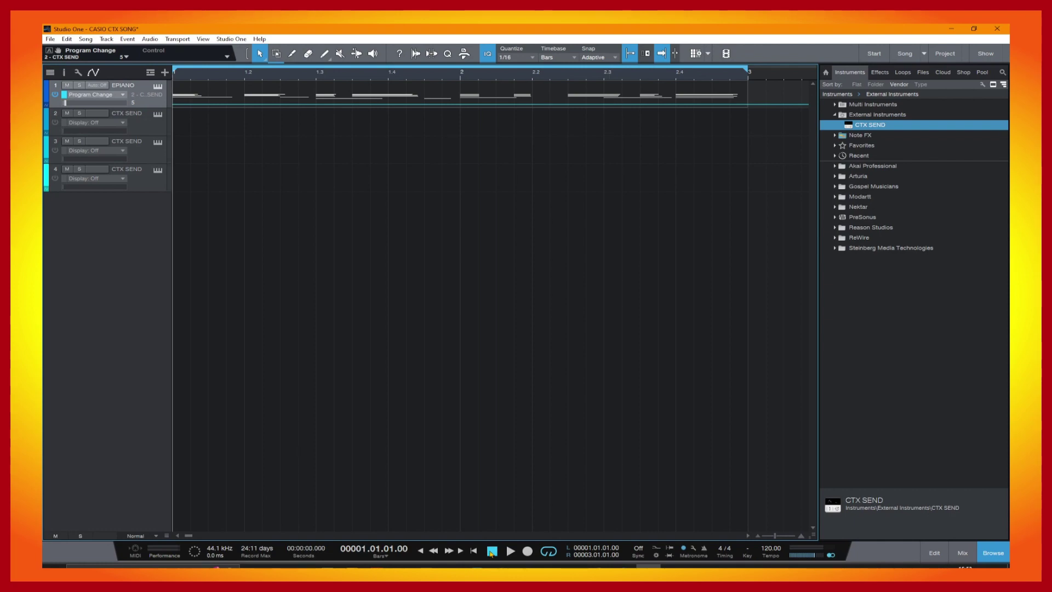
pyautogui.click(108, 123)
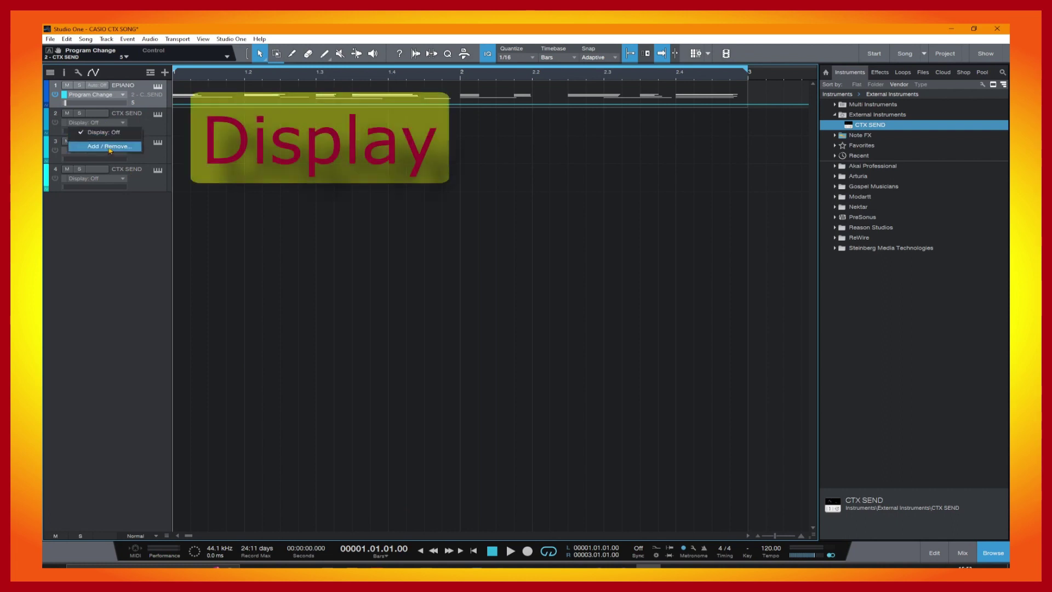
# Step: Add a Program Change lane to track 2 and set its value to 34
pyautogui.click(109, 147)
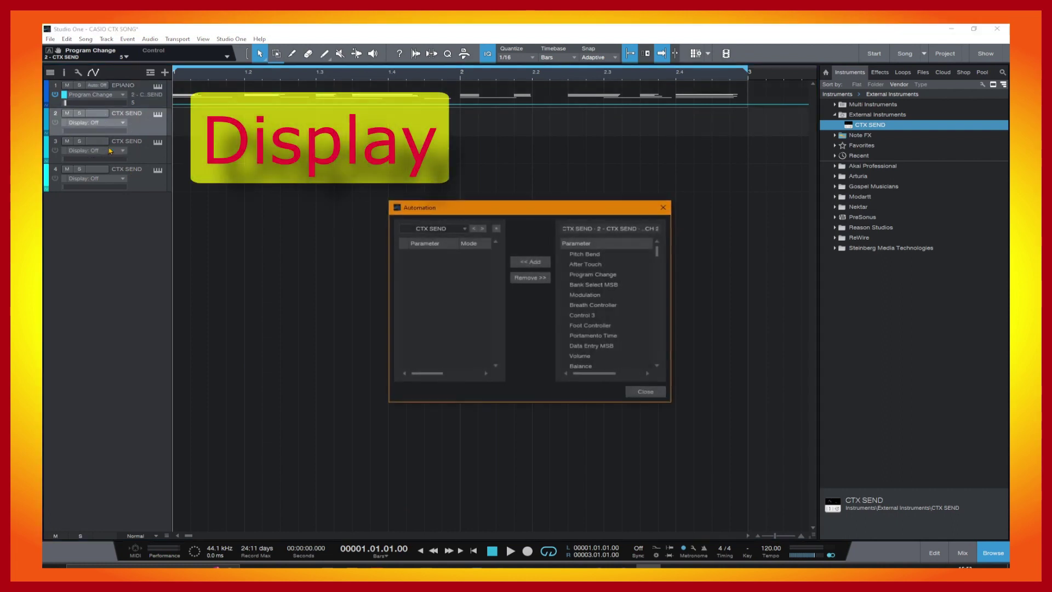
pyautogui.click(590, 275)
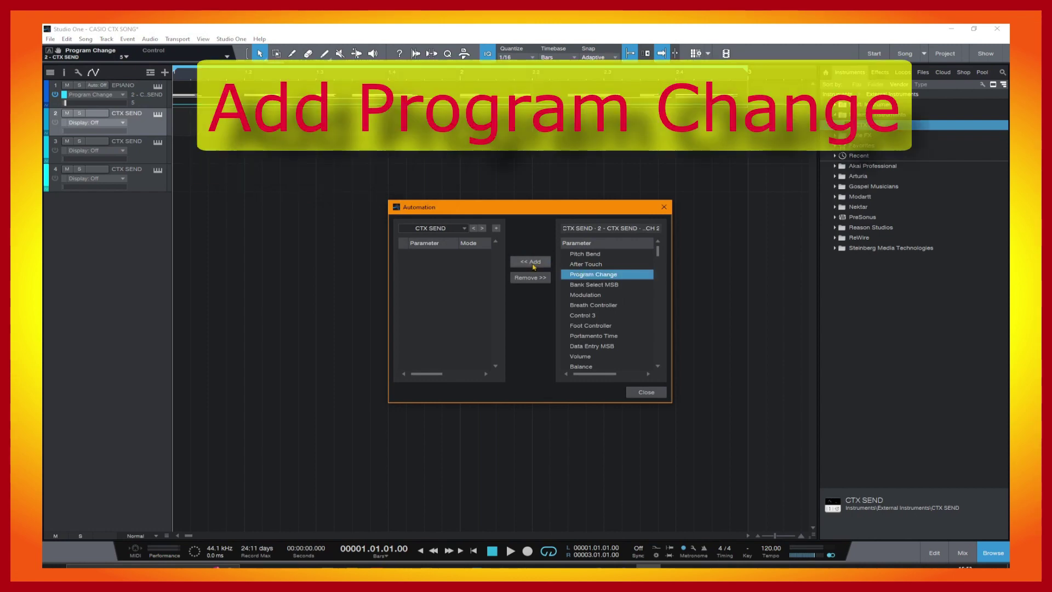
pyautogui.click(530, 263)
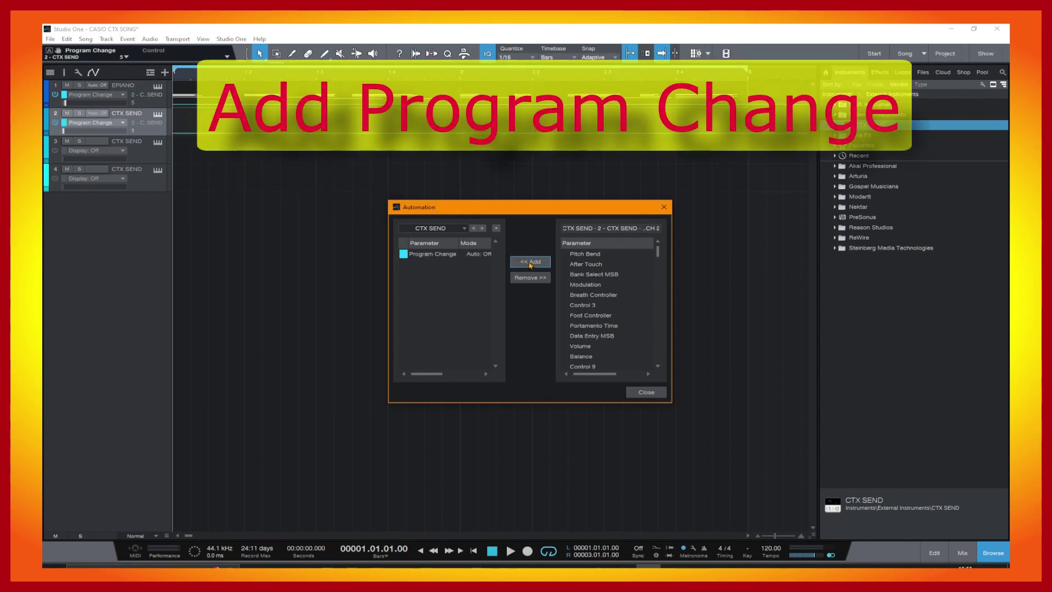
pyautogui.click(646, 392)
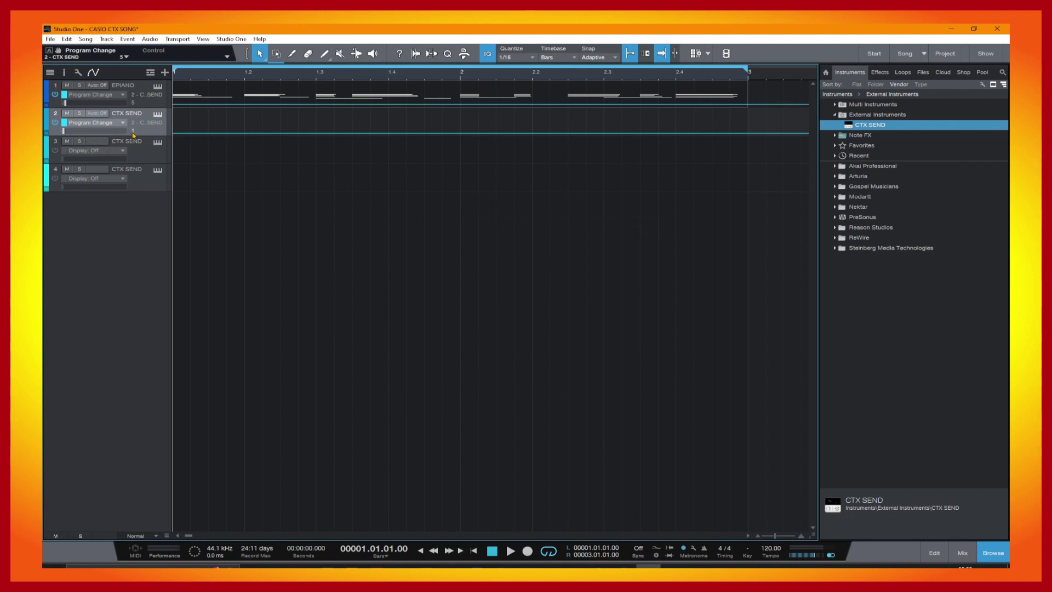
pyautogui.click(133, 132)
pyautogui.press('Return')
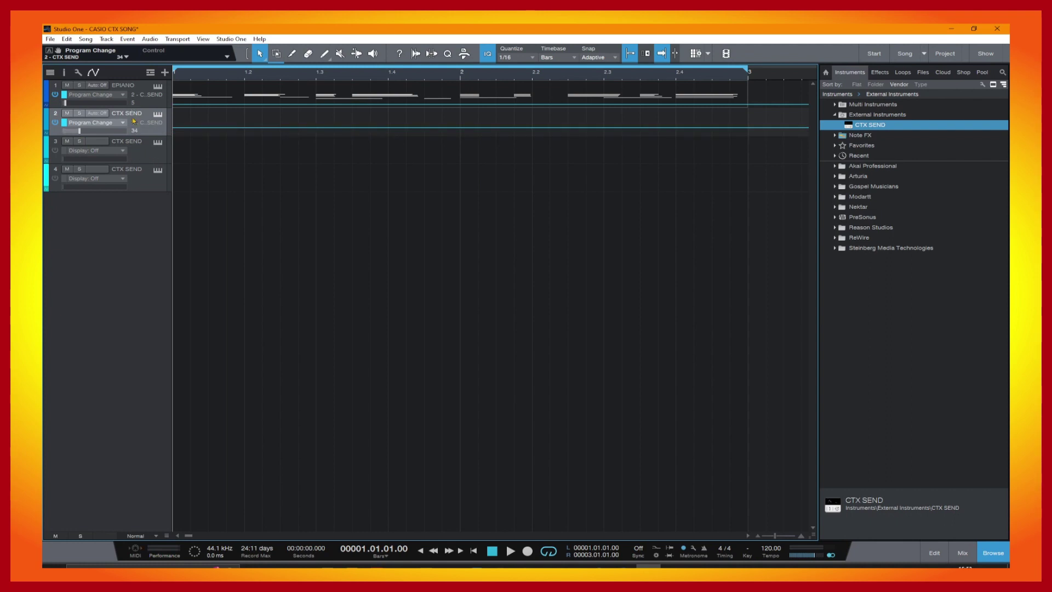
# Step: Rename track 2 to BASS GTR
pyautogui.doubleClick(127, 114)
pyautogui.write('BASS GTR')
pyautogui.press('Return')
# Step: Add Program Change as an automation lane on track 3
pyautogui.click(139, 152)
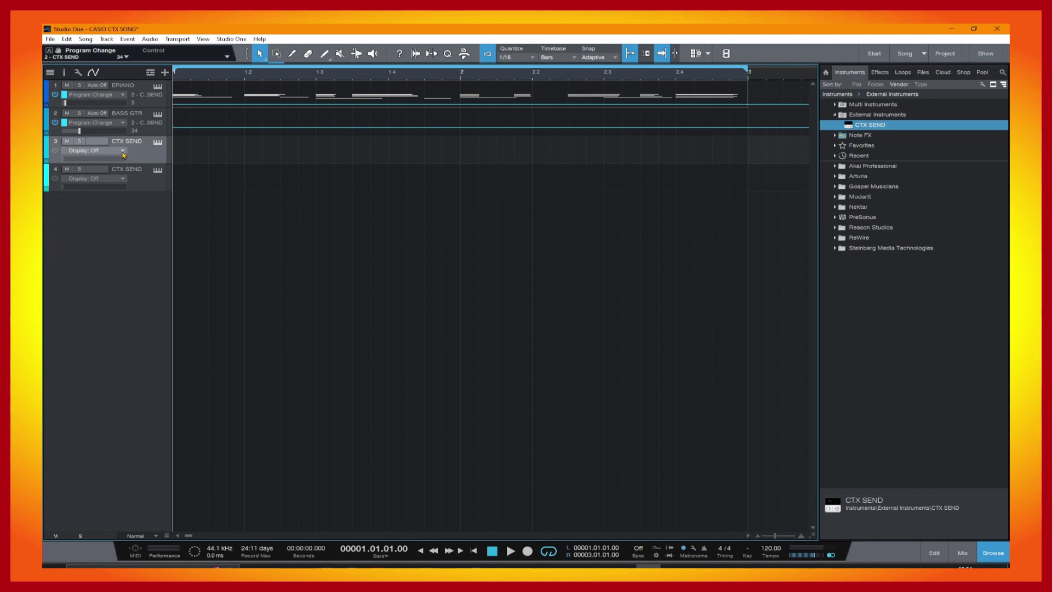
pyautogui.click(123, 153)
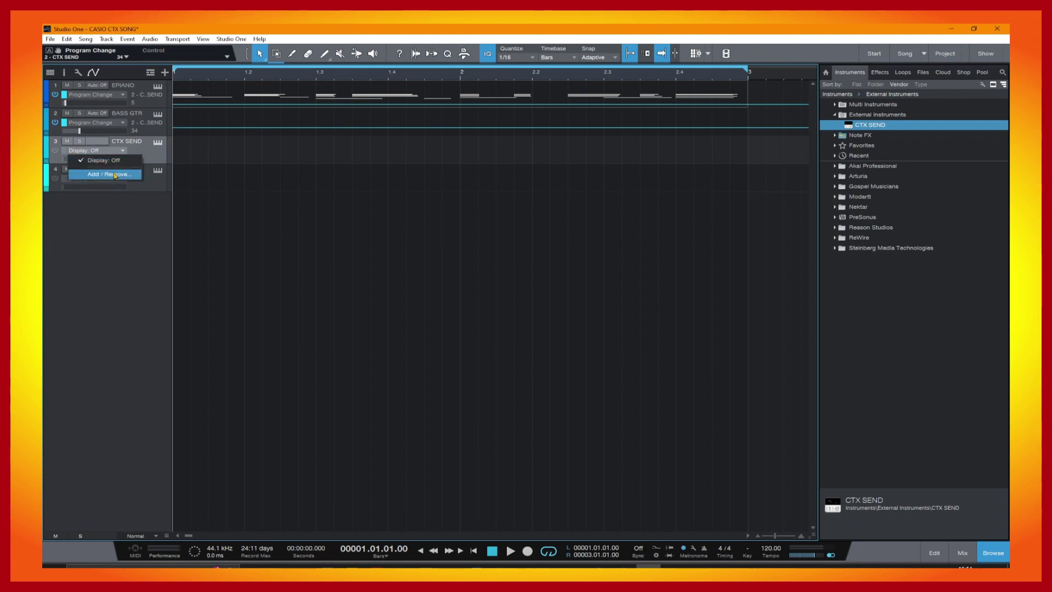
pyautogui.click(116, 175)
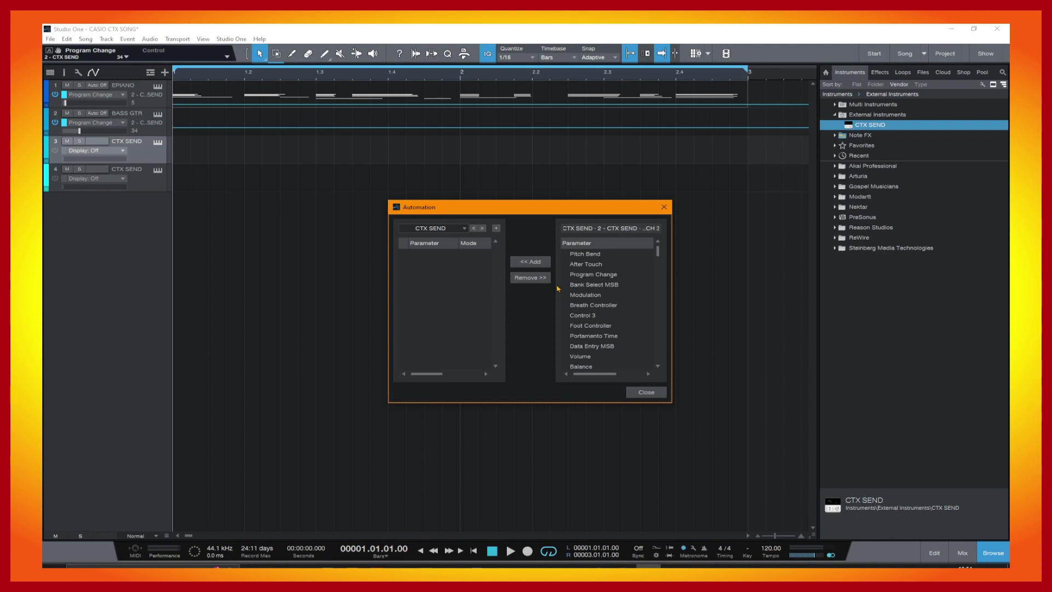
pyautogui.click(586, 275)
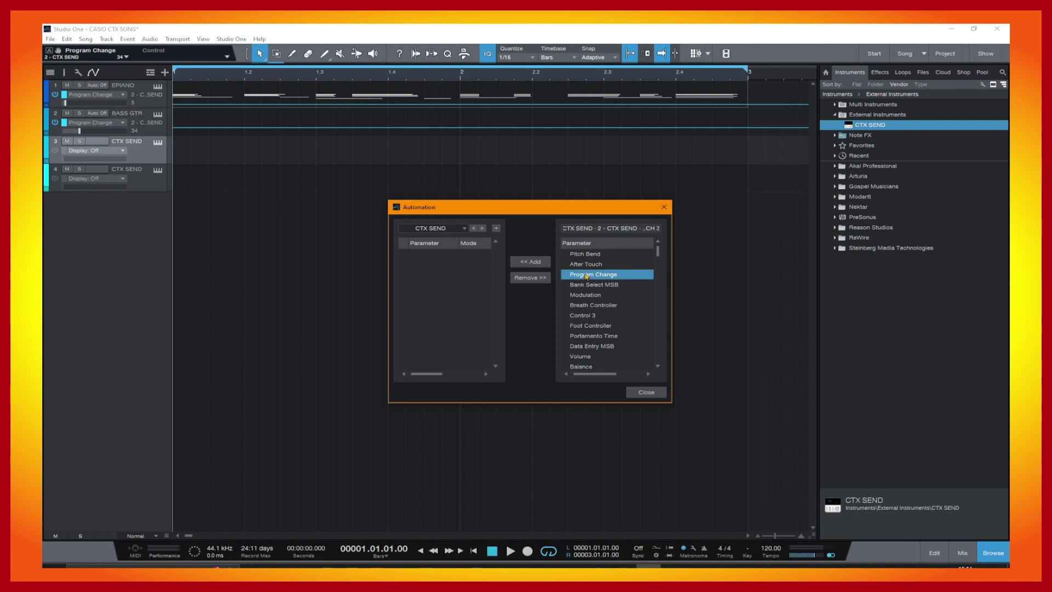
pyautogui.click(530, 262)
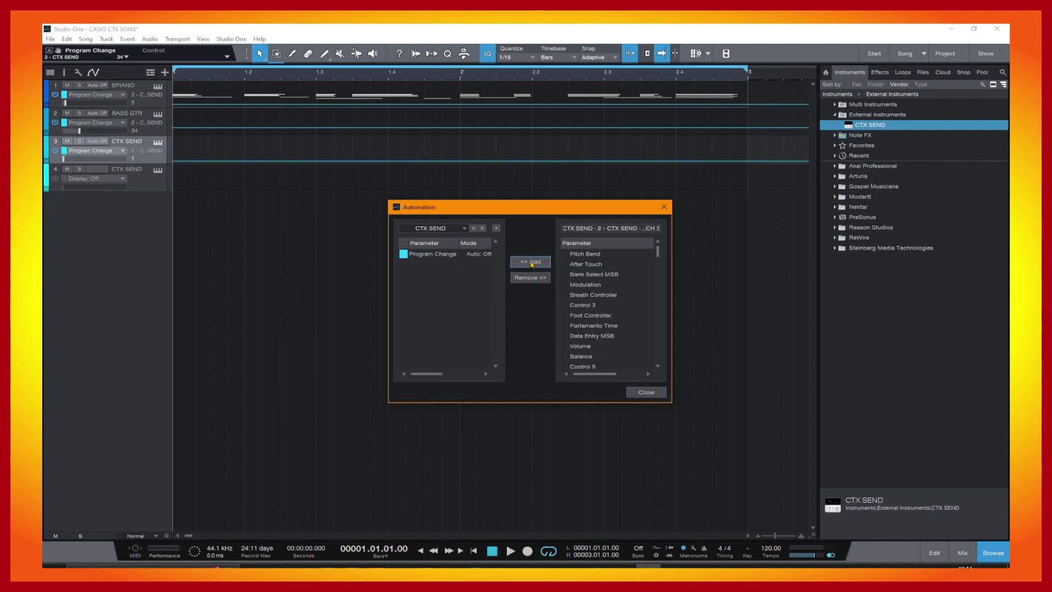
pyautogui.click(638, 393)
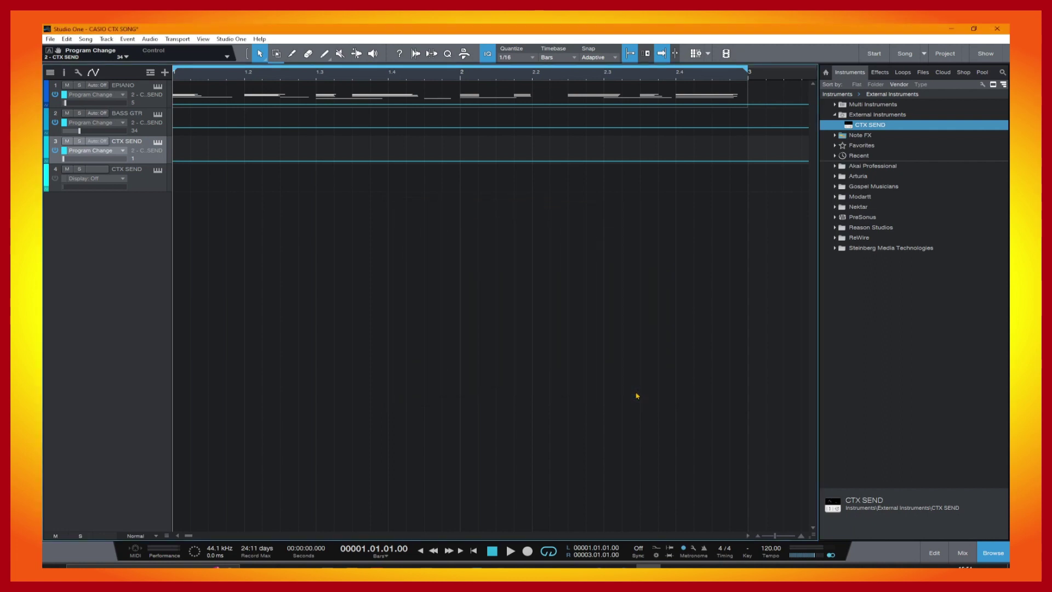
# Step: Set track 3's program number to 74
pyautogui.doubleClick(134, 159)
pyautogui.write('74')
pyautogui.press('Return')
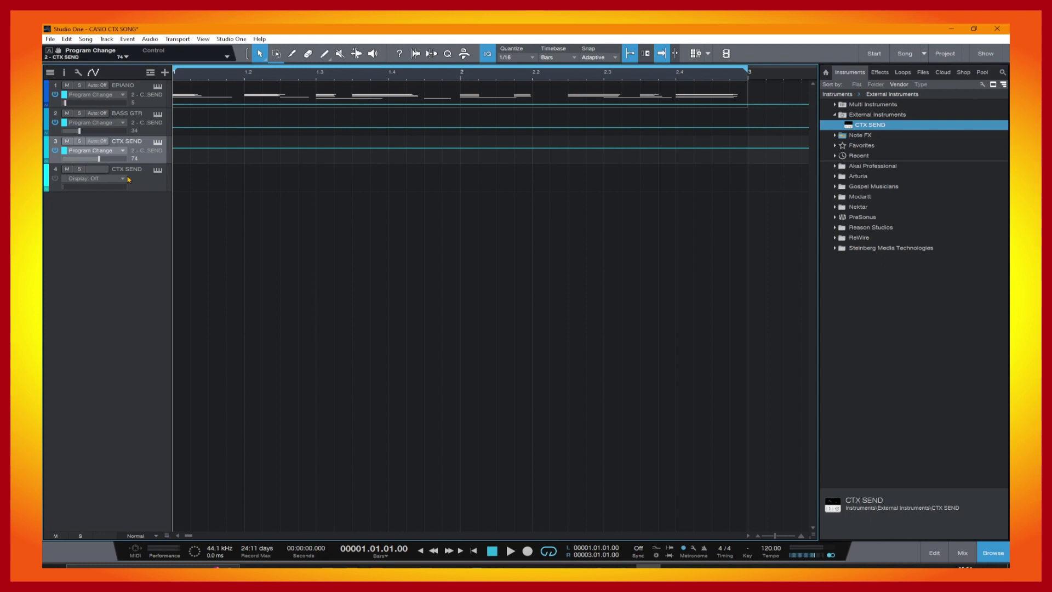
# Step: Leave automation view and rename track 4 to DRUMS and track 3 to FLUTE
pyautogui.press('a')
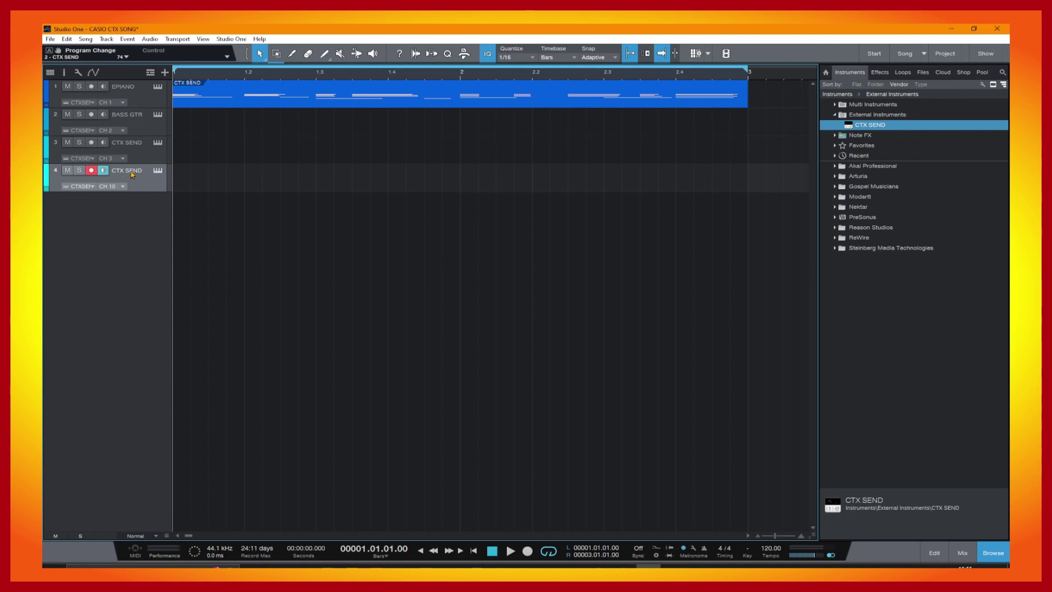
pyautogui.doubleClick(130, 171)
pyautogui.write('DRUMS')
pyautogui.press('Return')
pyautogui.doubleClick(130, 143)
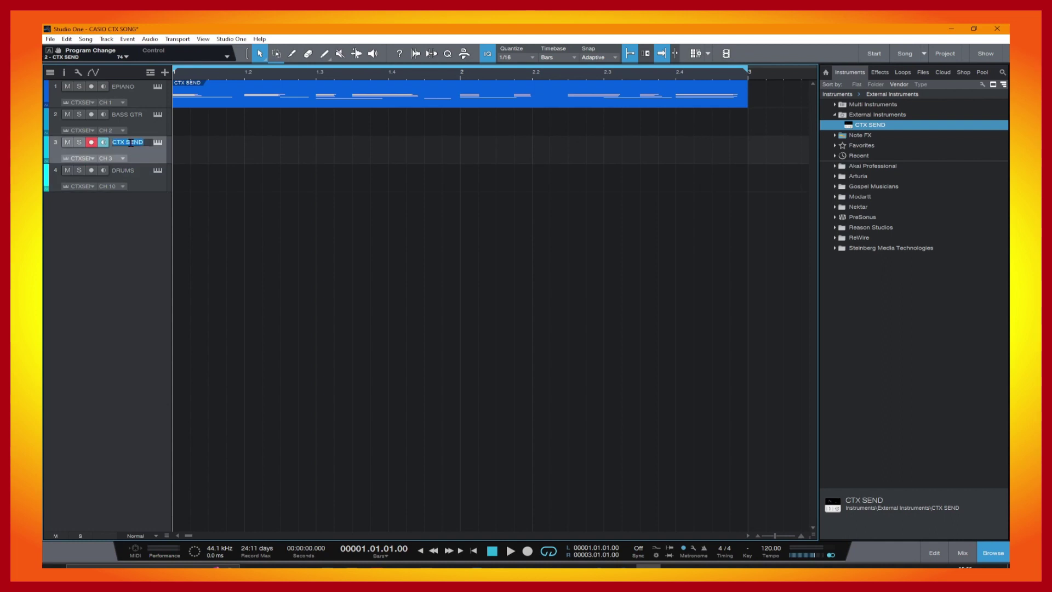
pyautogui.write('FLUTE')
pyautogui.press('Return')
# Step: Select and arm the EPIANO track, then the BASS GTR track
pyautogui.click(140, 97)
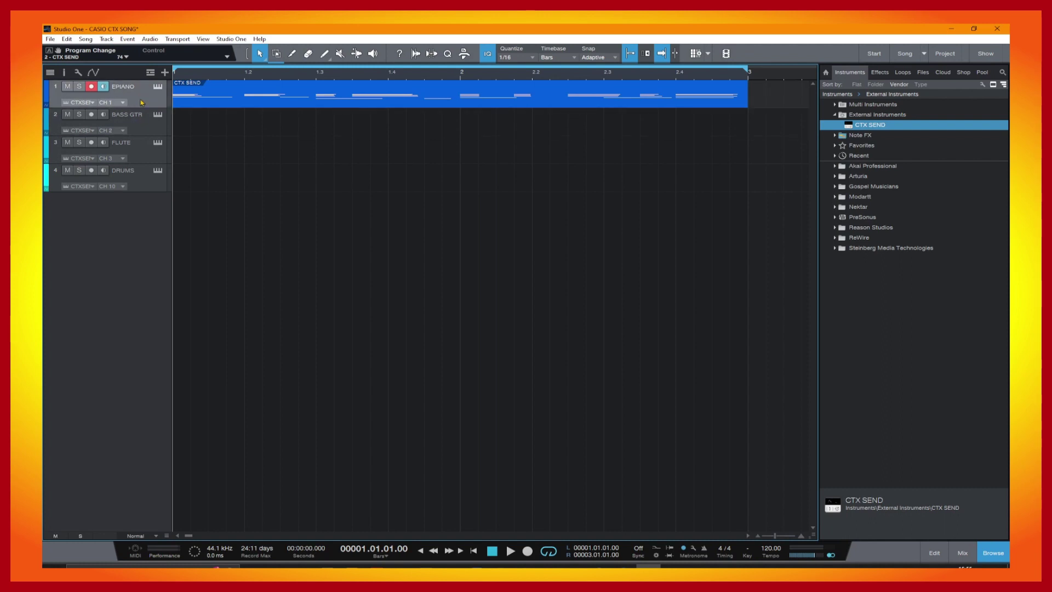
pyautogui.click(143, 123)
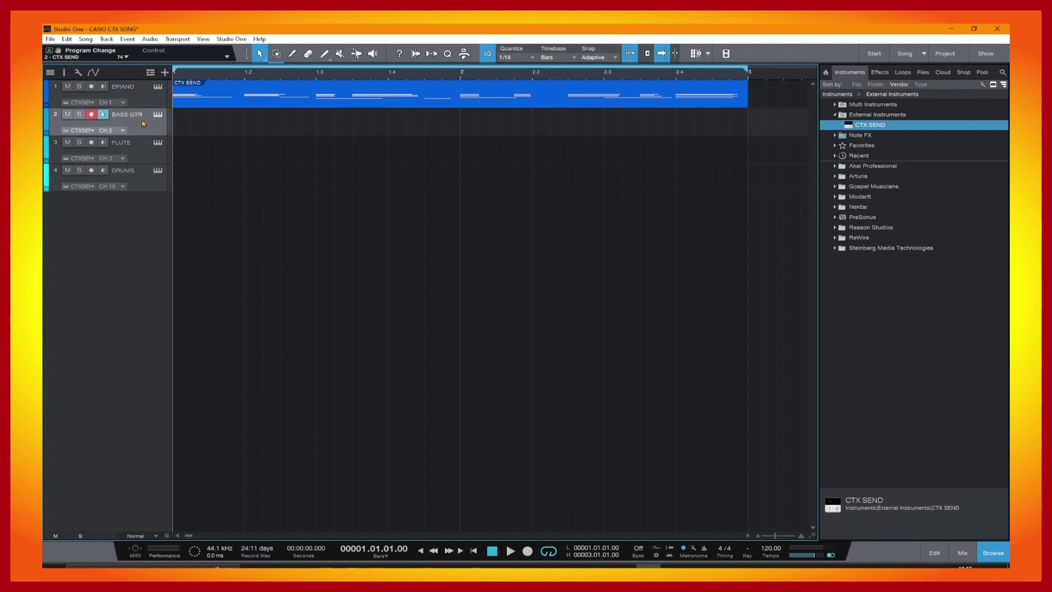
pyautogui.press('Down')
pyautogui.press('Down')
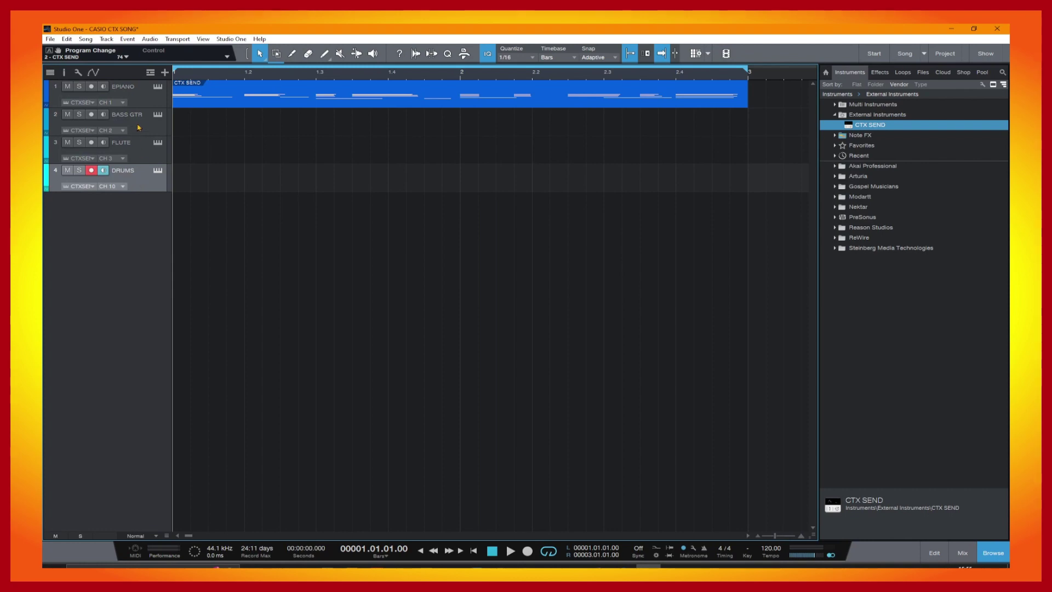
pyautogui.click(140, 124)
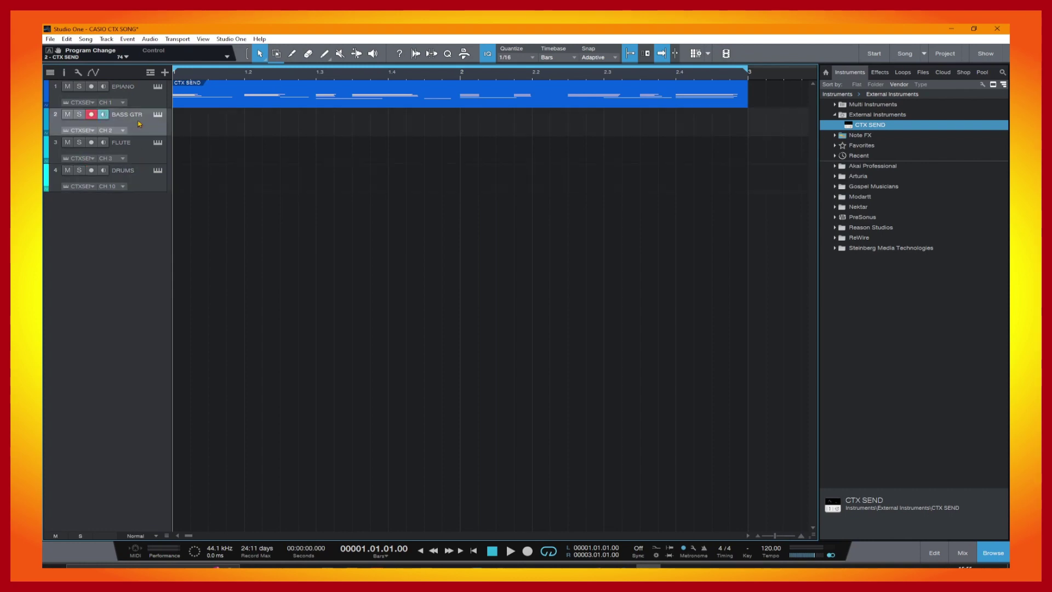
# Step: Record the bass part on BASS GTR with a count-in, then play it back from the start
pyautogui.click(527, 551)
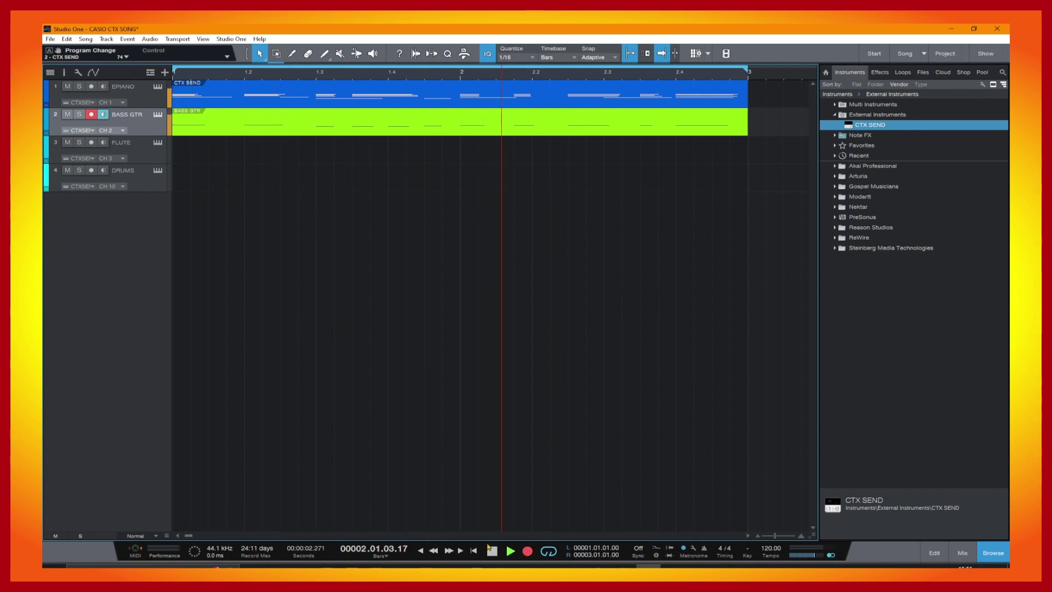
pyautogui.click(491, 550)
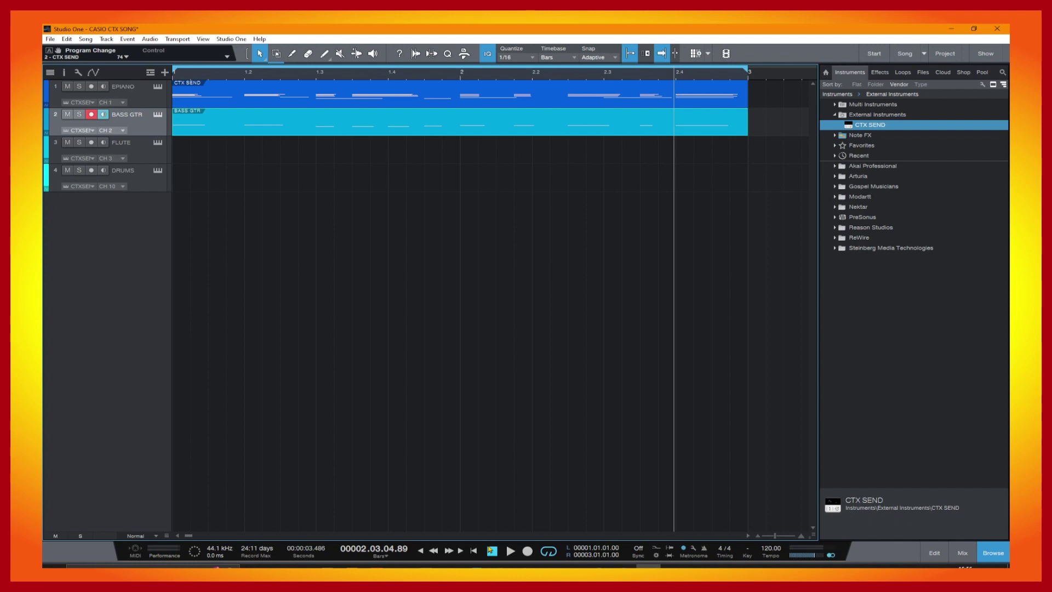
pyautogui.click(492, 550)
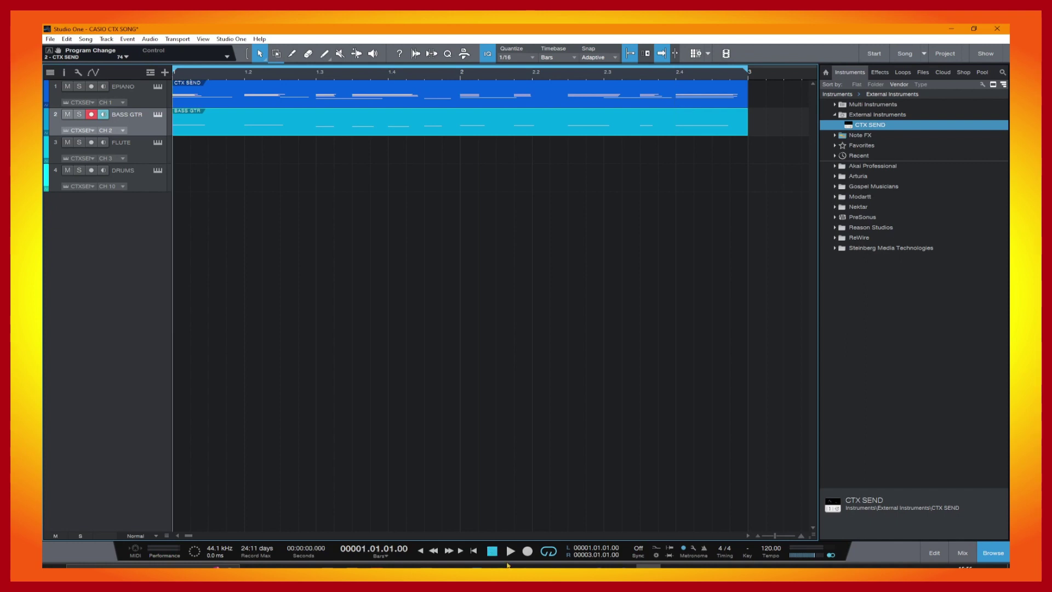
pyautogui.click(510, 551)
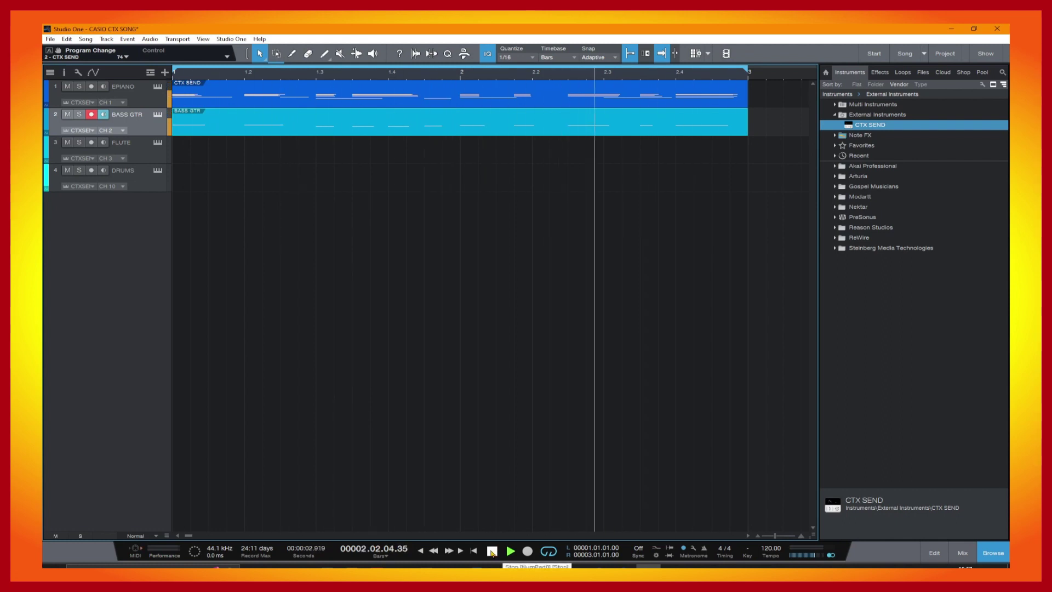
pyautogui.click(492, 552)
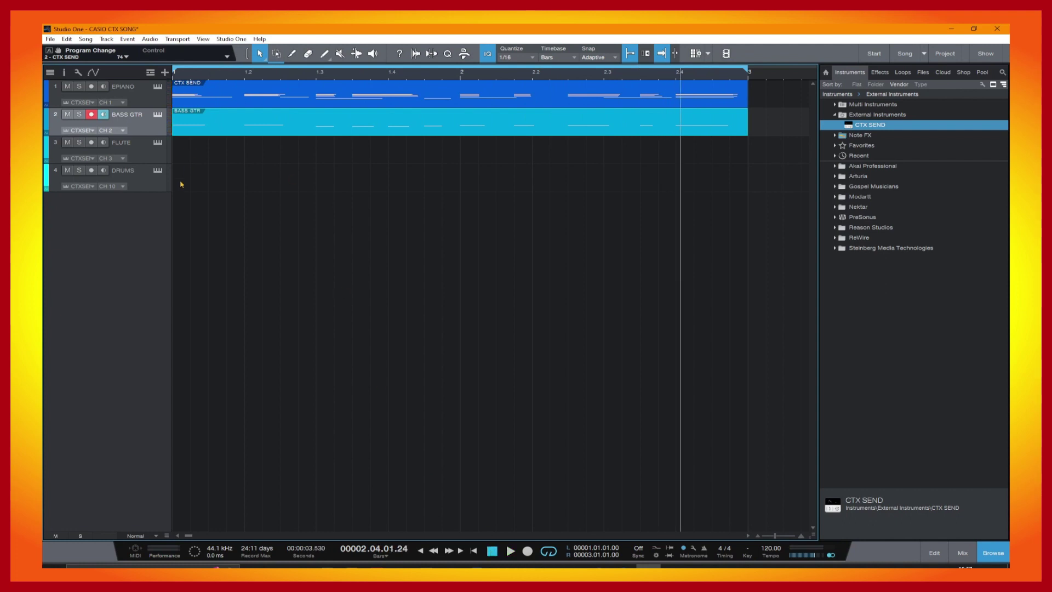
# Step: Arm DRUMS, record the drum part from bar 1, then play the song back from the start
pyautogui.click(139, 177)
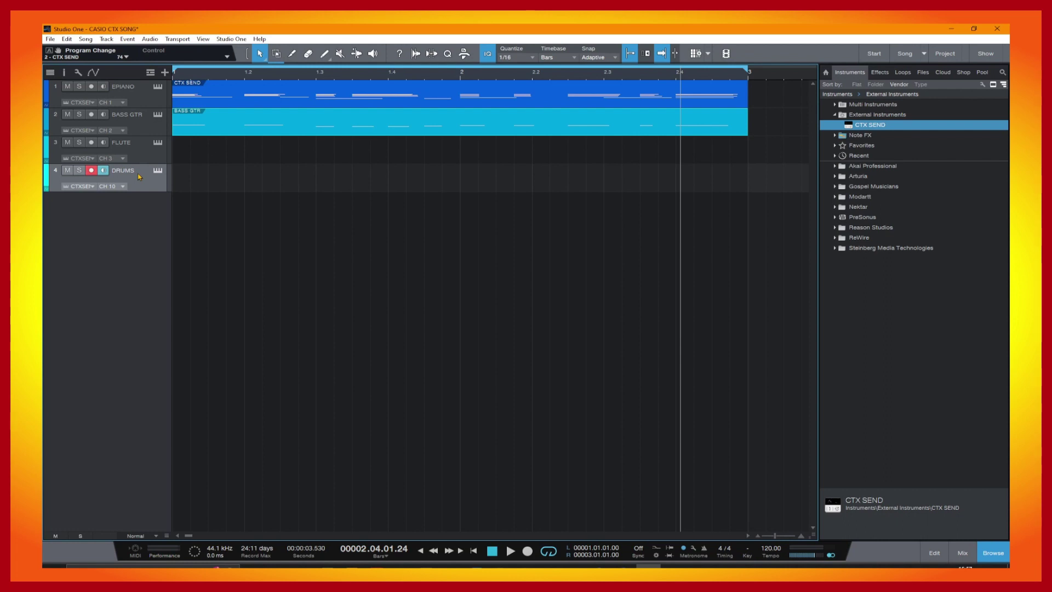
pyautogui.press('Home')
pyautogui.press('KP_Multiply')
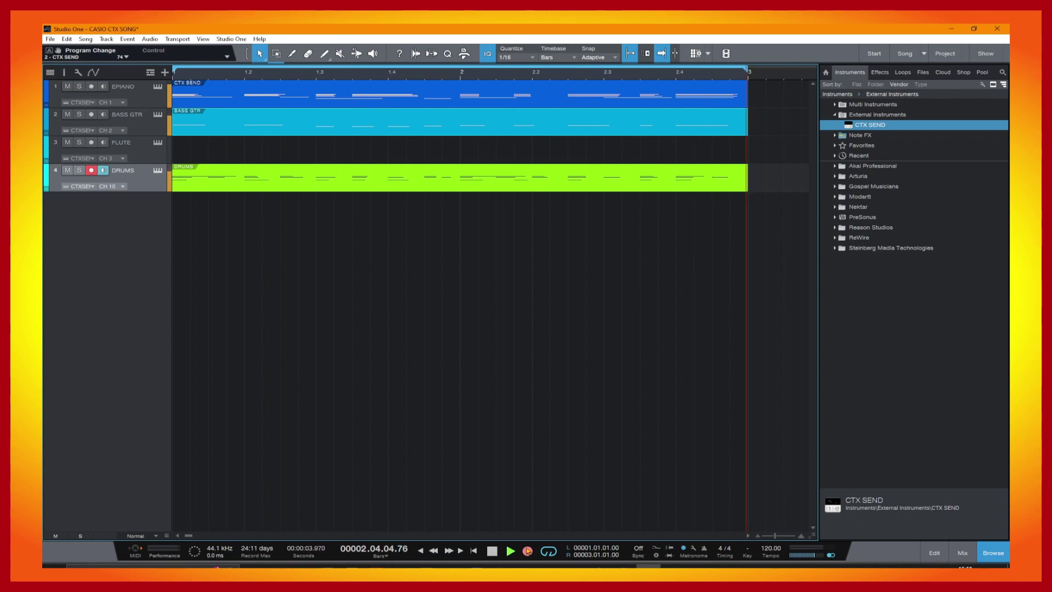
pyautogui.click(492, 551)
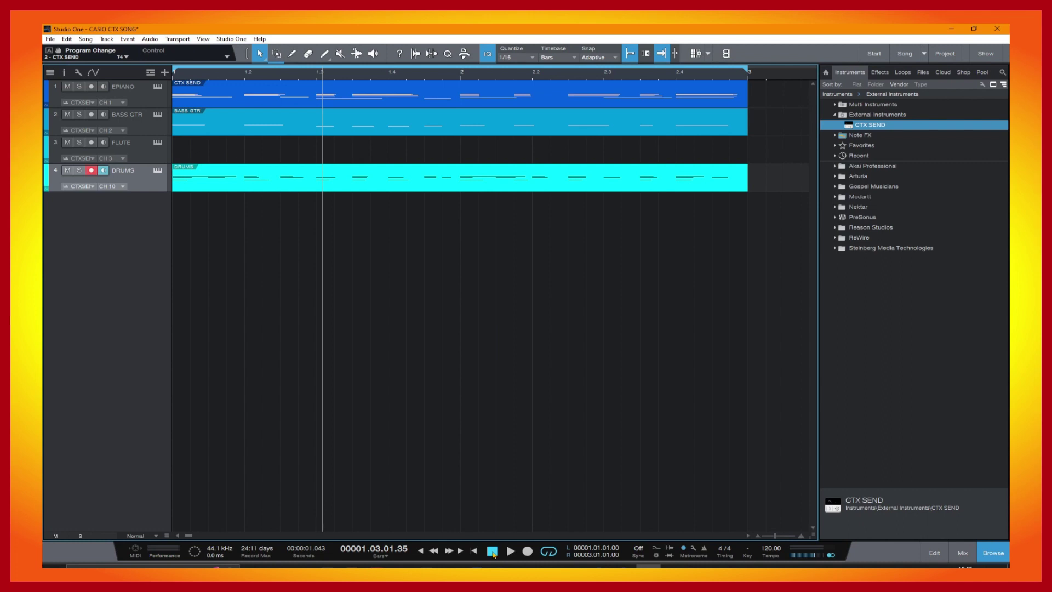
pyautogui.click(493, 551)
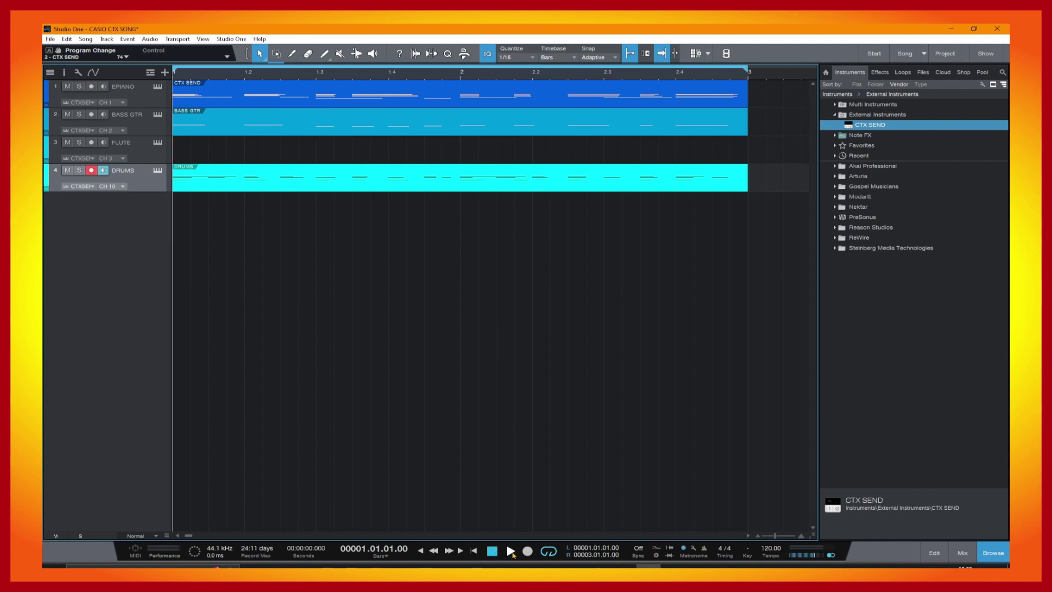
pyautogui.click(510, 551)
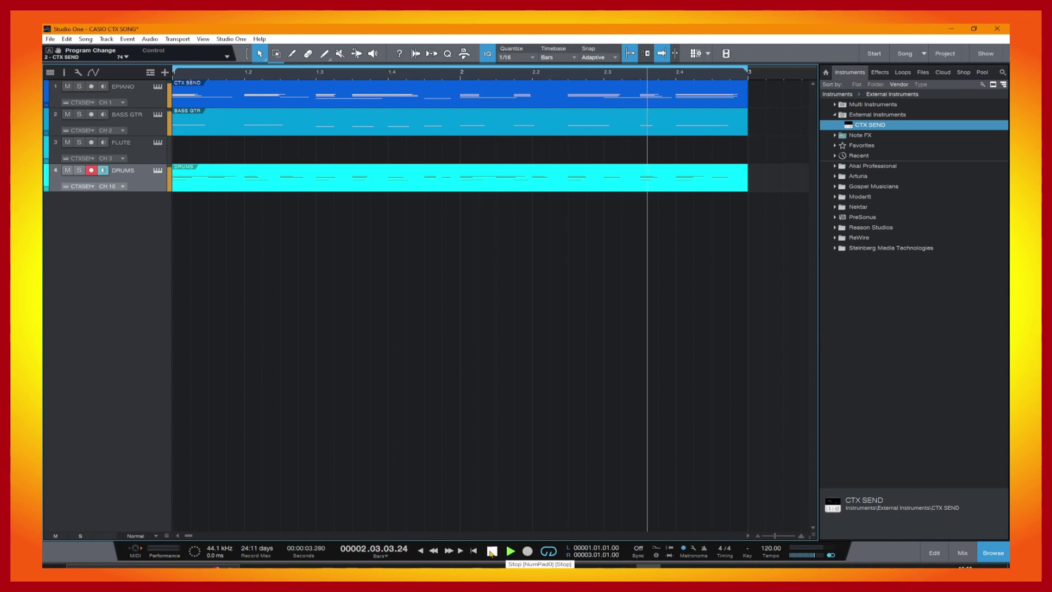
pyautogui.click(491, 552)
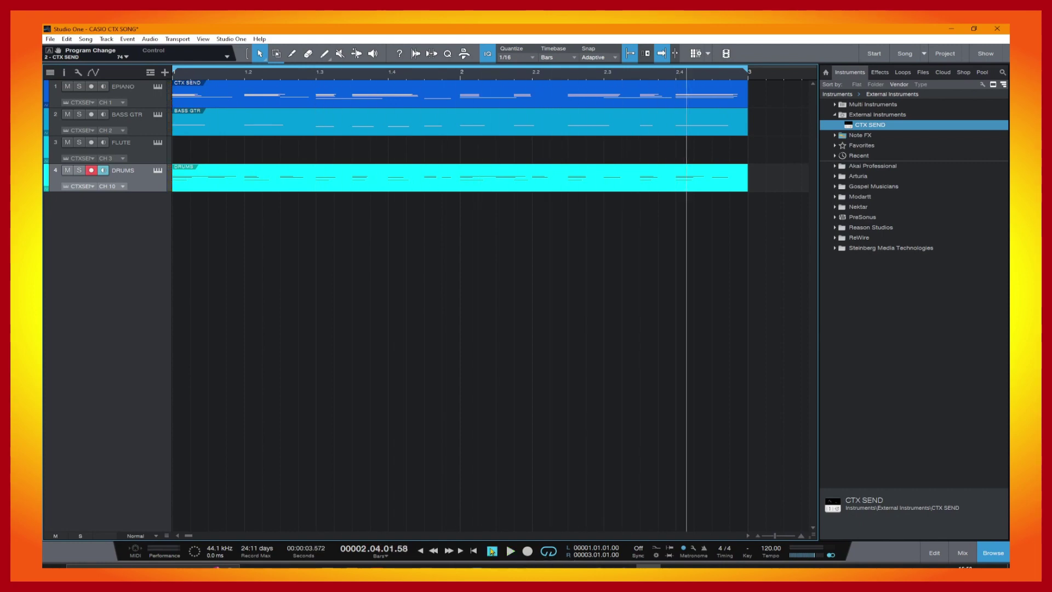
# Step: Arm FLUTE, record the flute part from the start, then play back all four parts
pyautogui.click(492, 551)
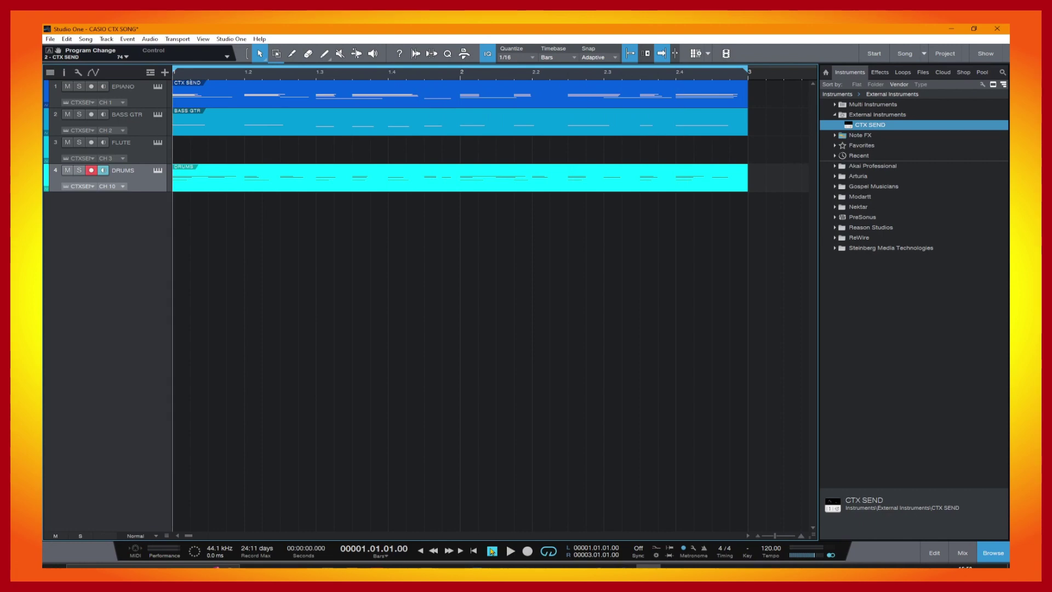
pyautogui.click(135, 144)
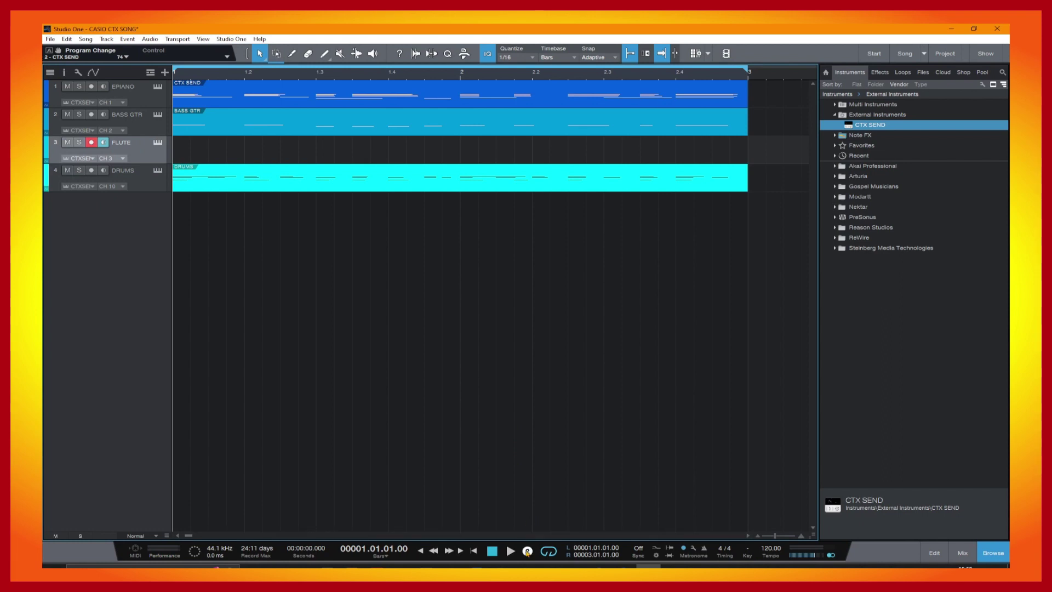
pyautogui.click(527, 552)
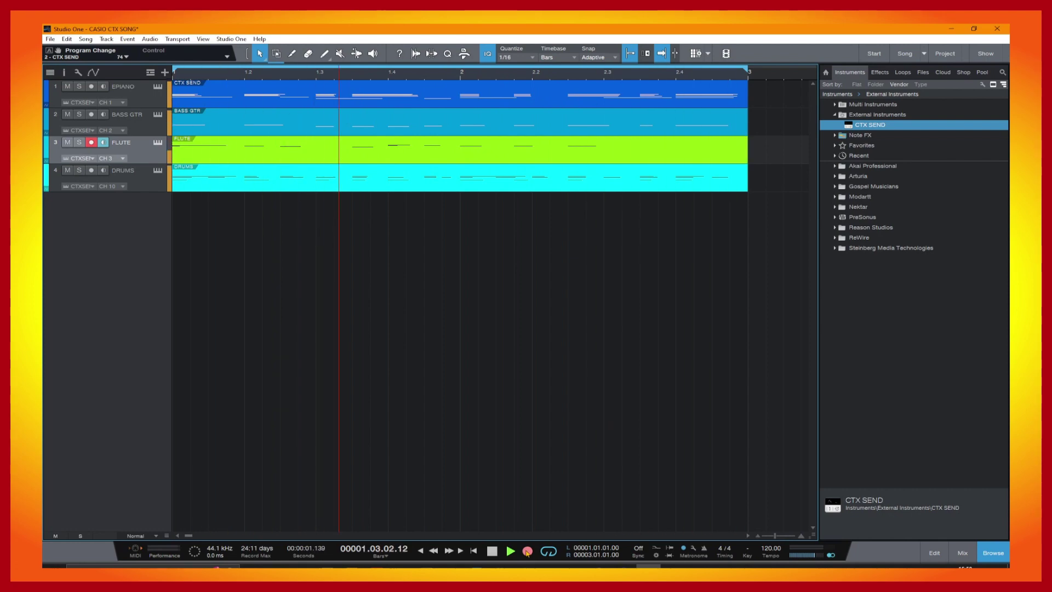
pyautogui.click(492, 551)
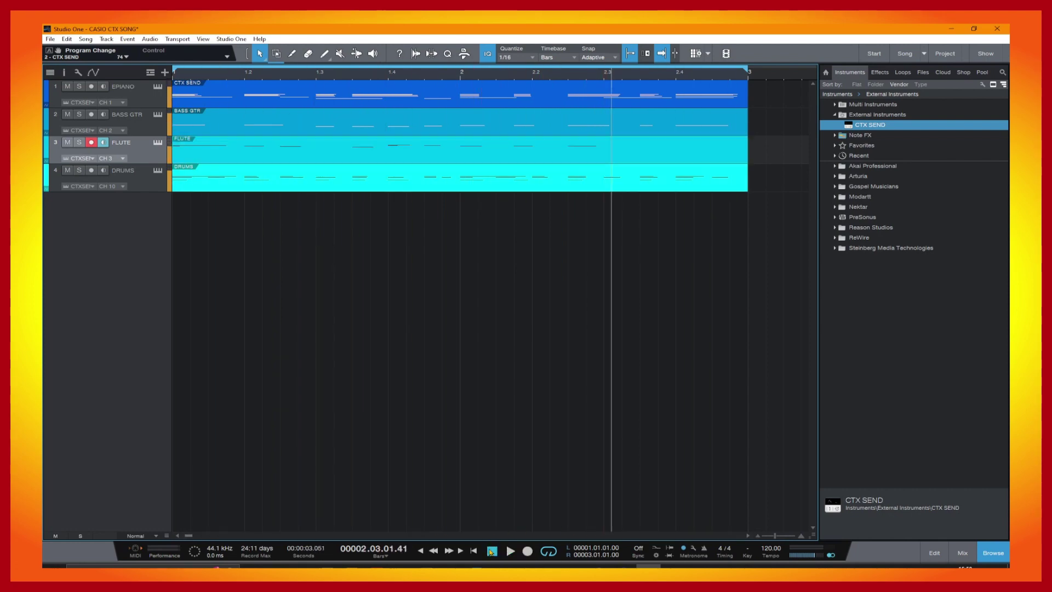
pyautogui.click(492, 552)
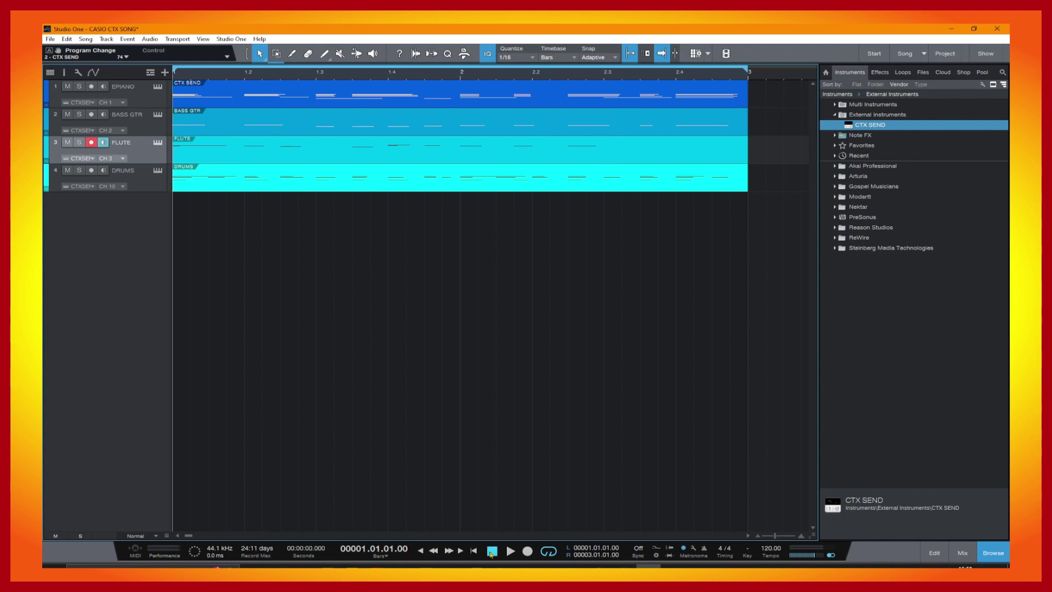
pyautogui.click(510, 551)
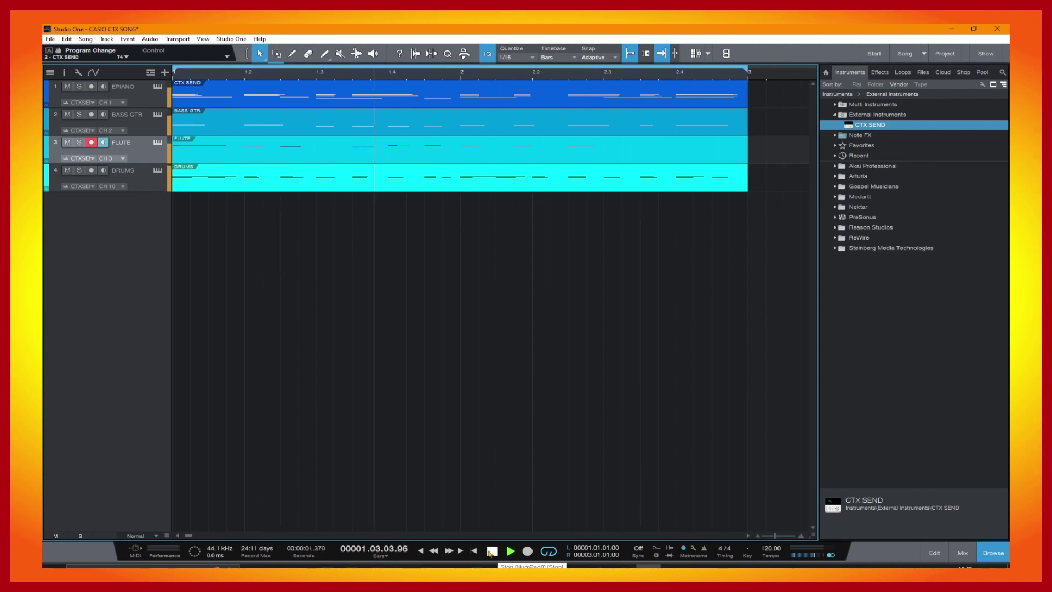
pyautogui.click(491, 551)
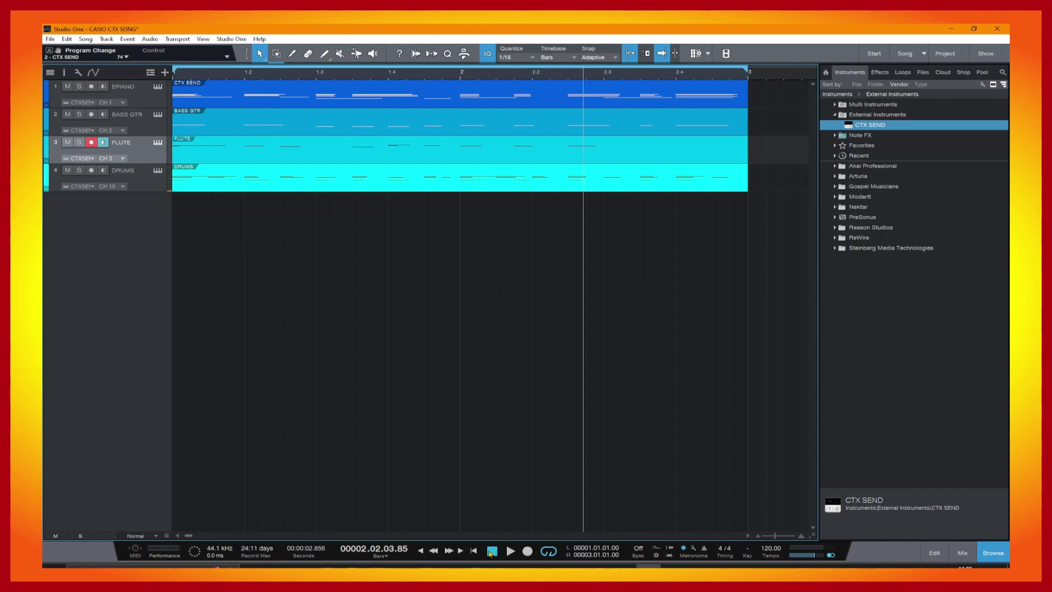